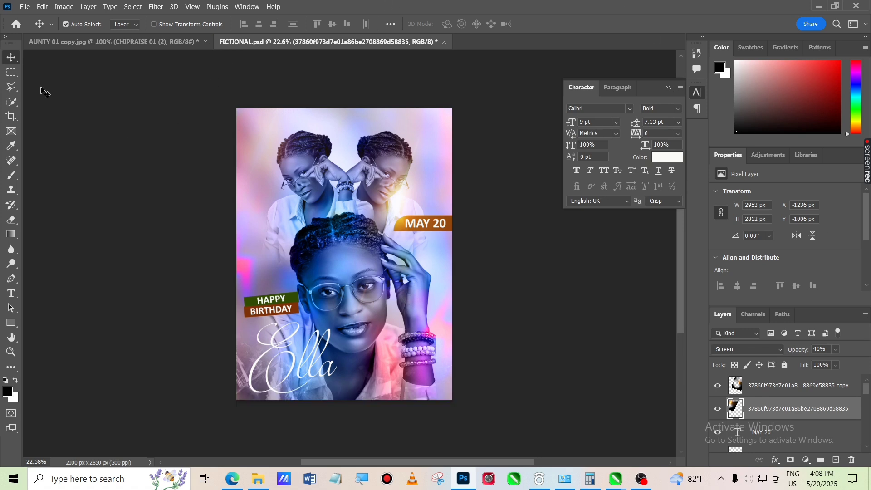
# Create a new document from the custom 7 x 9.5 in, 300 ppi preset
pyautogui.click(26, 8)
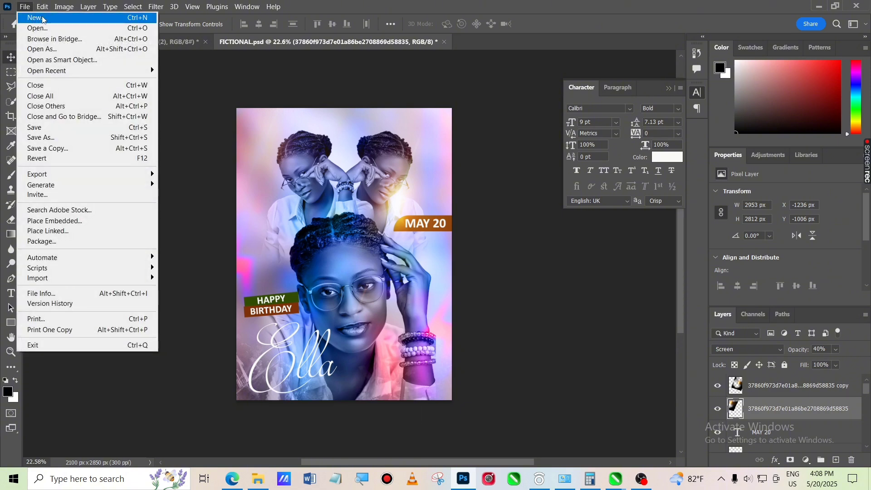
pyautogui.click(43, 19)
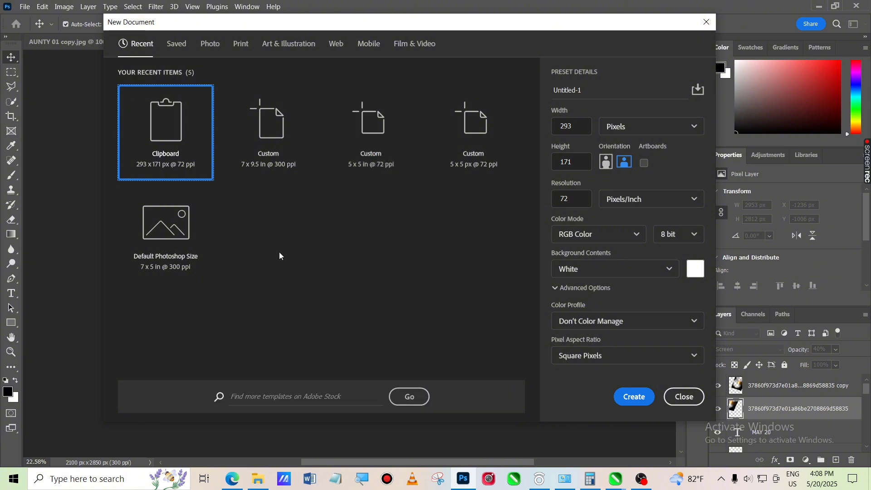
pyautogui.click(276, 139)
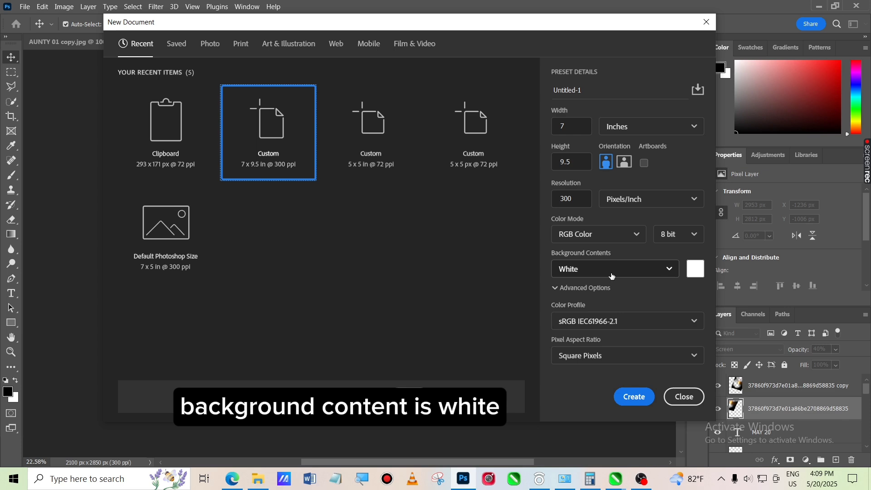
pyautogui.click(637, 400)
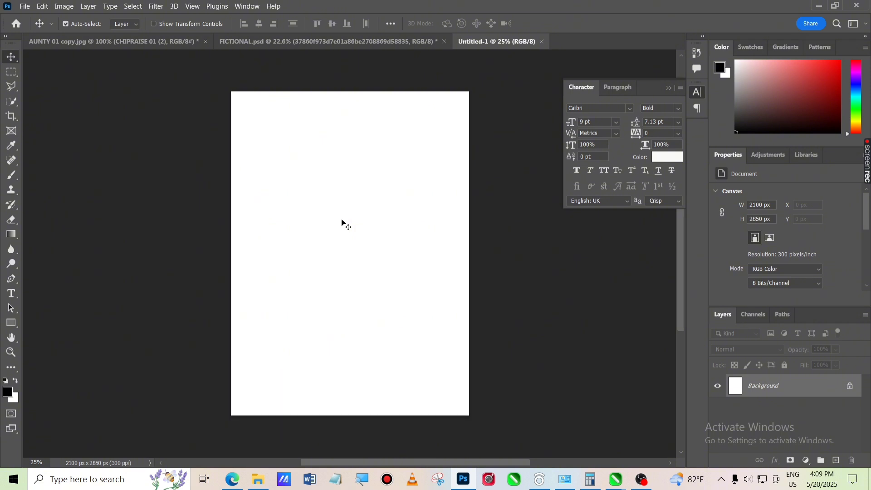
# Place the portrait photos from the BIRTHDAY FLYER RESOURCES folder in DESIGN TRAINING HUB into the new document
pyautogui.click(259, 481)
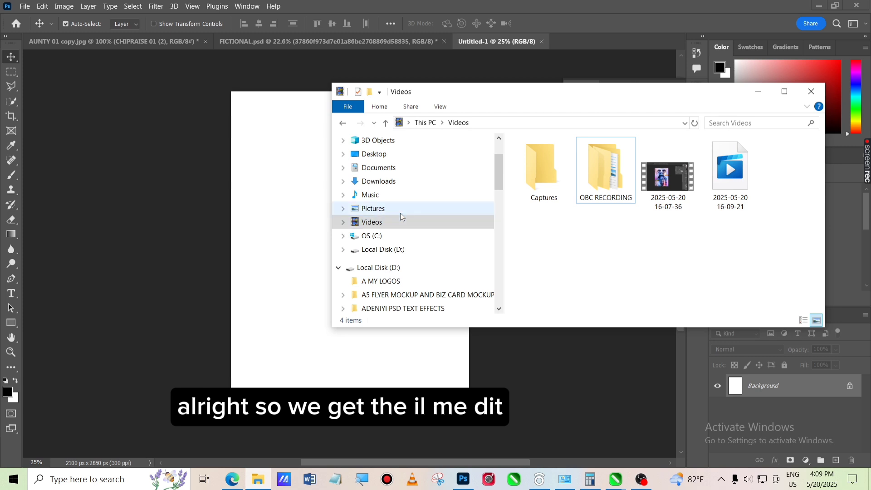
pyautogui.scroll(-2, 401, 220)
pyautogui.scroll(-2, 404, 222)
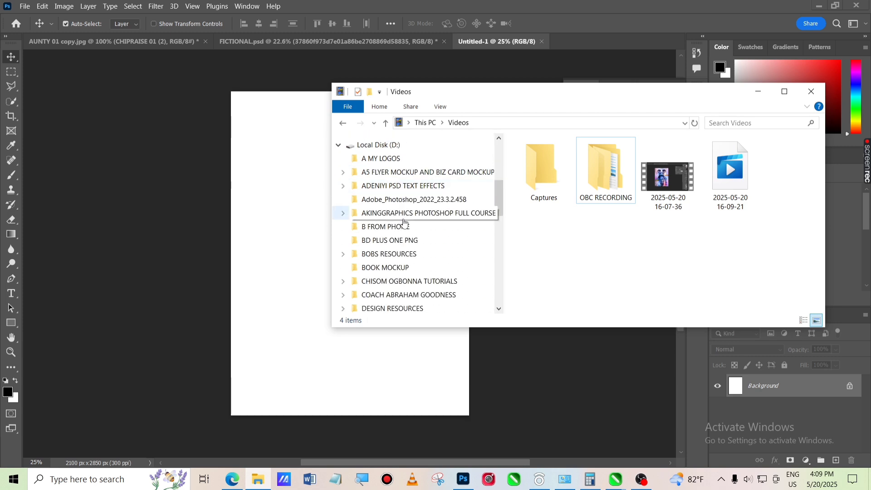
pyautogui.scroll(-1, 403, 222)
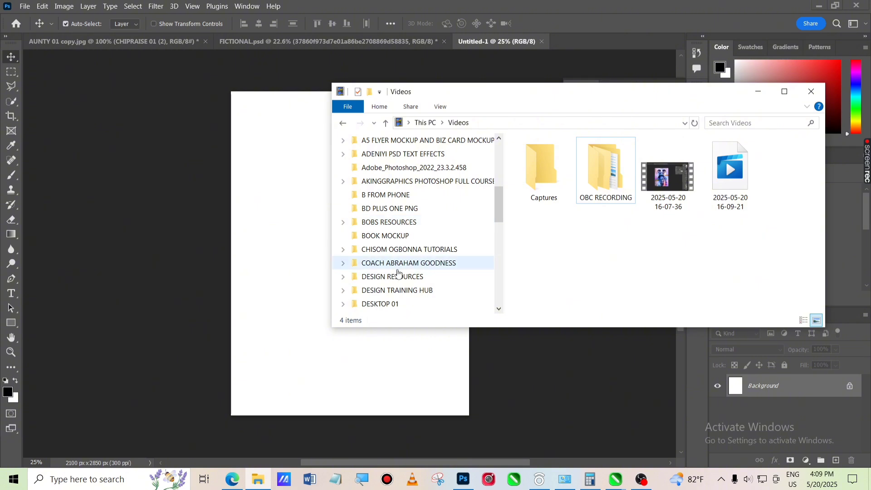
pyautogui.click(401, 291)
pyautogui.doubleClick(564, 187)
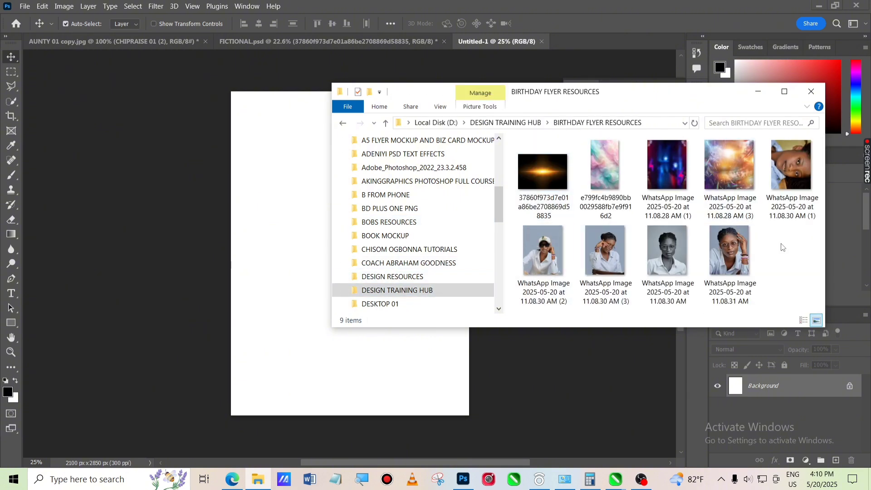
pyautogui.moveTo(772, 250); pyautogui.dragTo(353, 395)
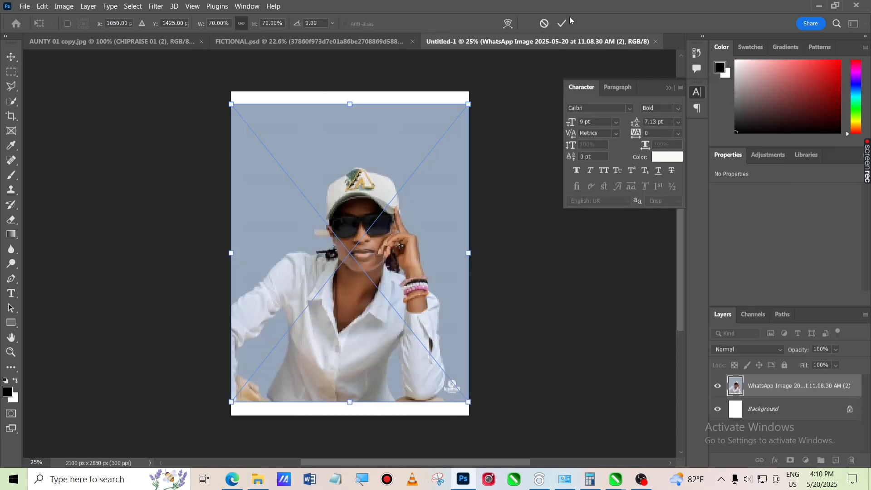
pyautogui.click(564, 23)
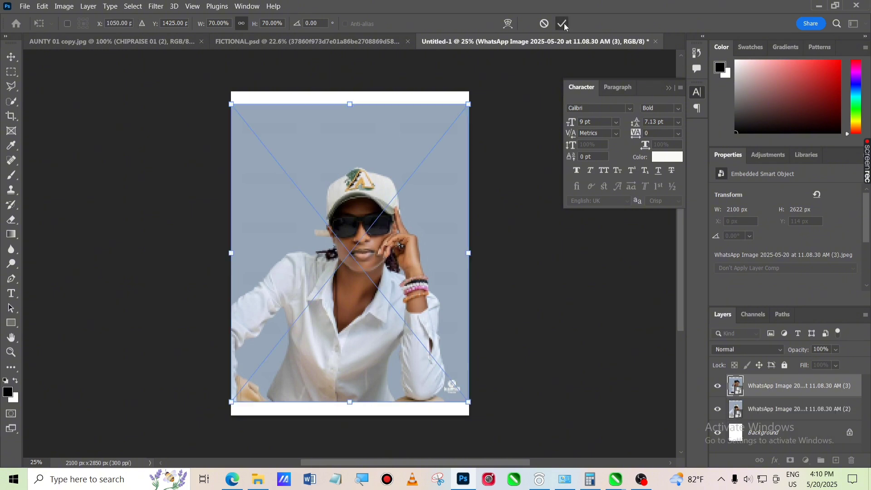
pyautogui.click(563, 23)
pyautogui.click(563, 23)
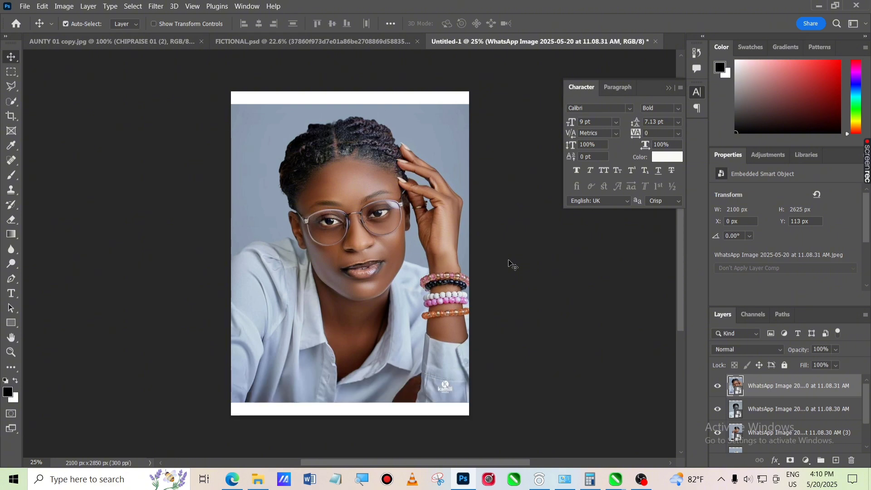
# Select the subject on the top 11.08.31 AM photo layer and copy it to its own layer
pyautogui.click(509, 286)
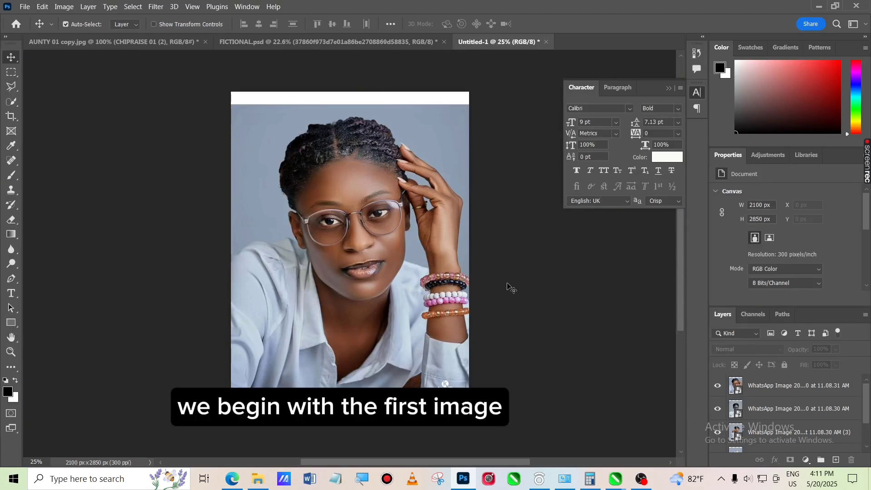
pyautogui.scroll(-2, 806, 400)
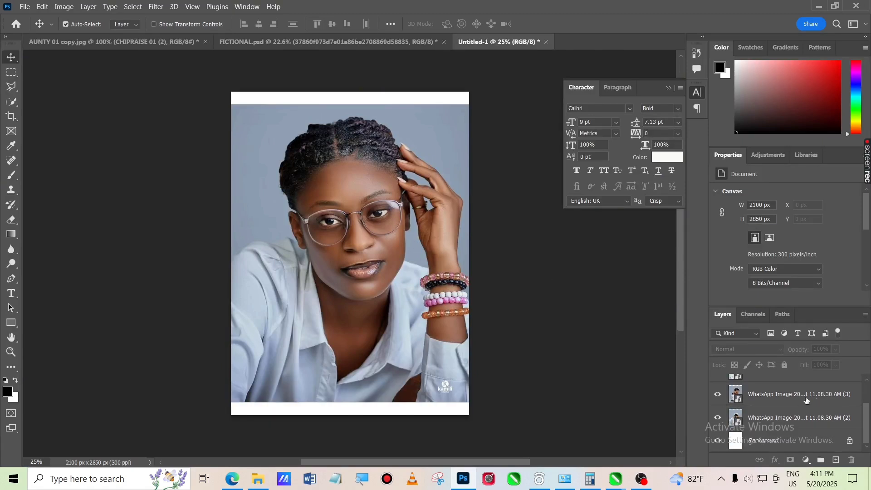
pyautogui.scroll(2, 806, 400)
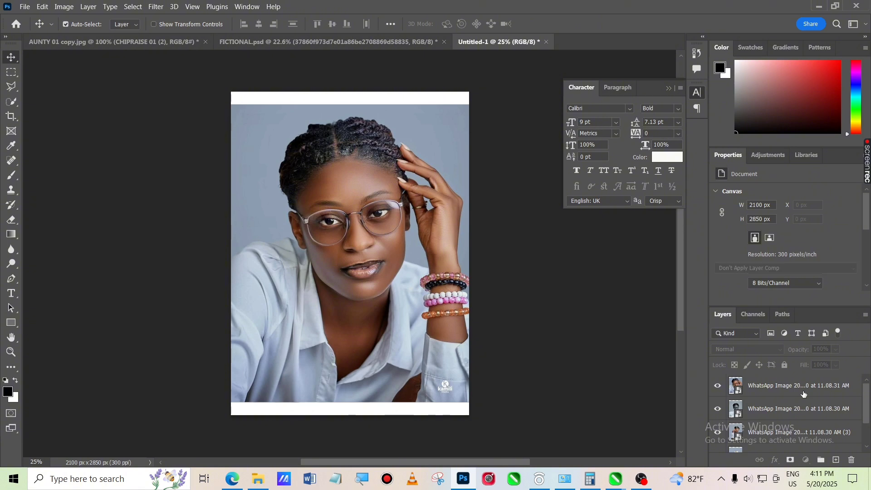
pyautogui.click(804, 395)
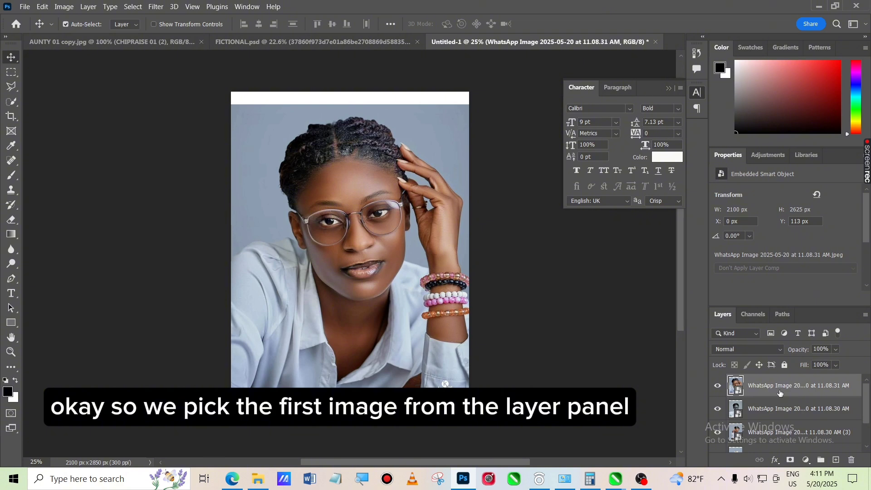
pyautogui.click(137, 8)
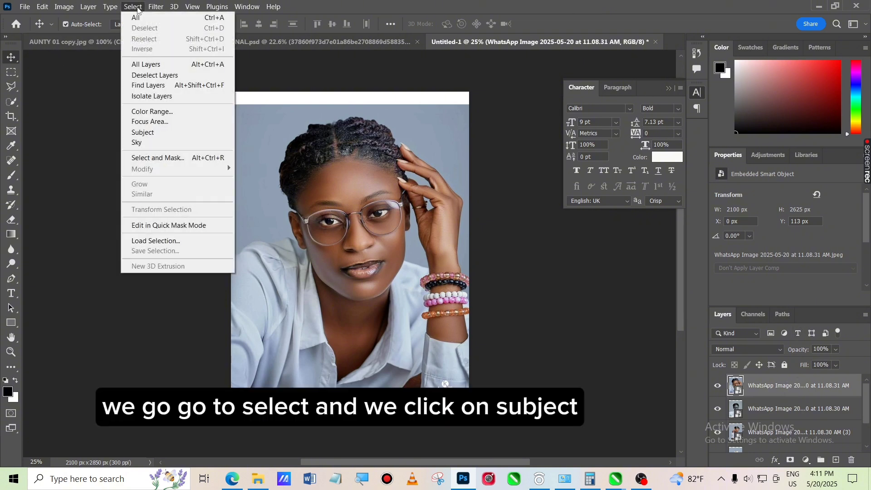
pyautogui.click(164, 133)
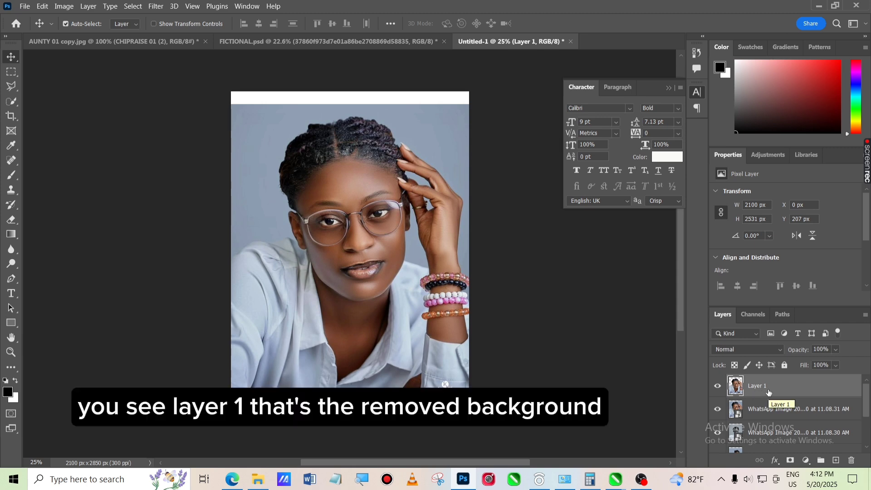
# Delete the original 11.08.31 AM photo layer beneath the cut-out
pyautogui.click(778, 414)
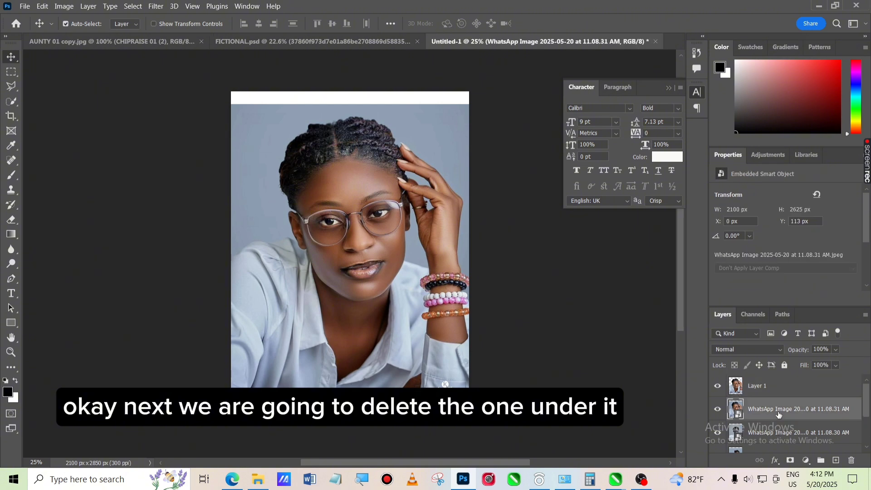
pyautogui.press('Delete')
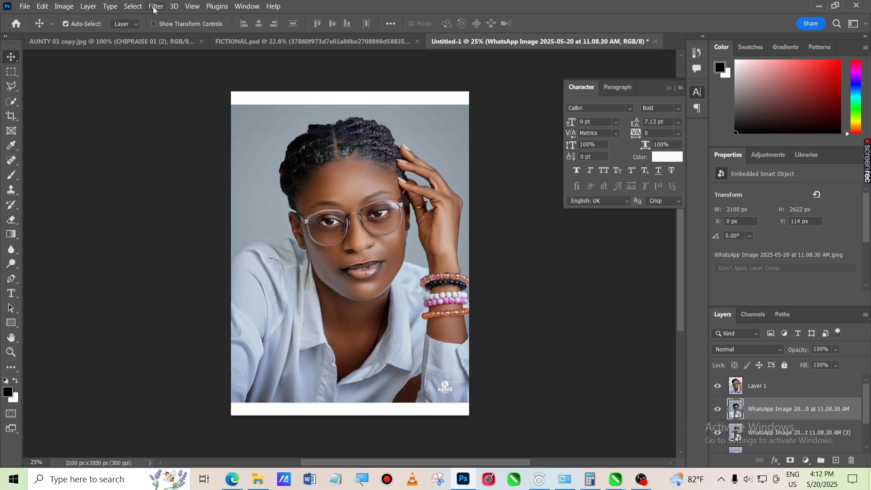
# Select the subject on the 11.08.30 AM photo and copy it to a new layer
pyautogui.click(131, 7)
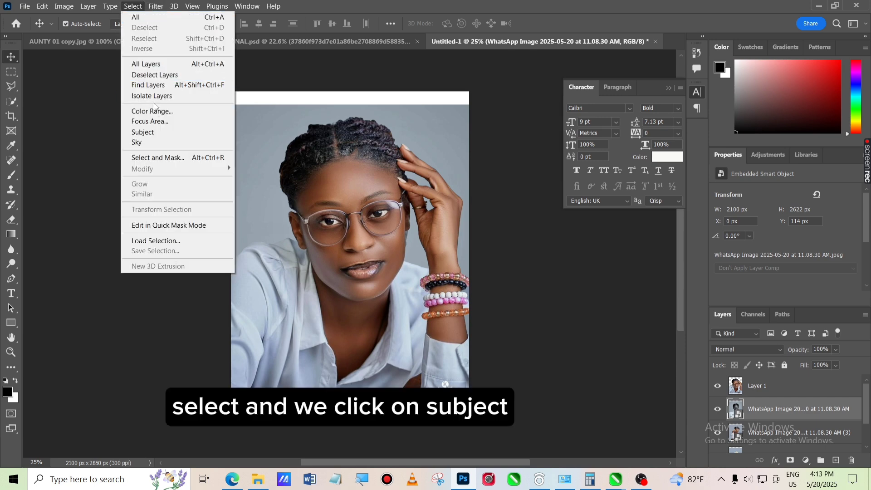
pyautogui.click(167, 135)
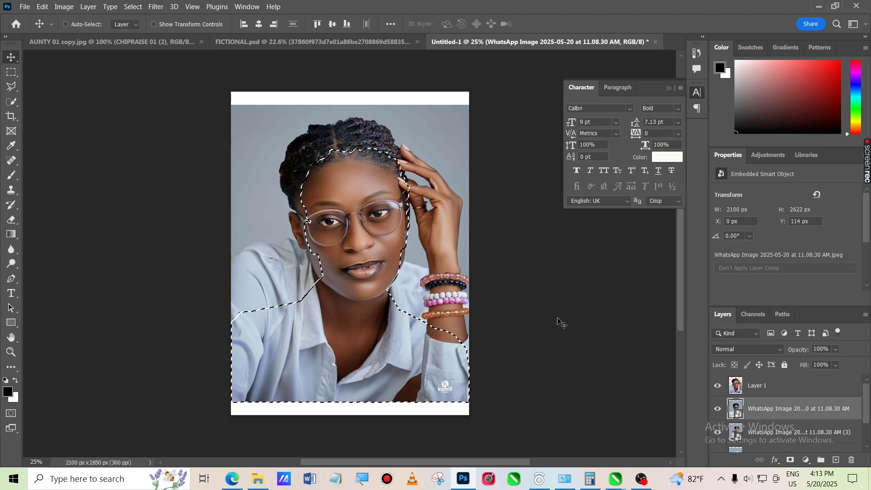
pyautogui.hotkey('ctrl', 'j')
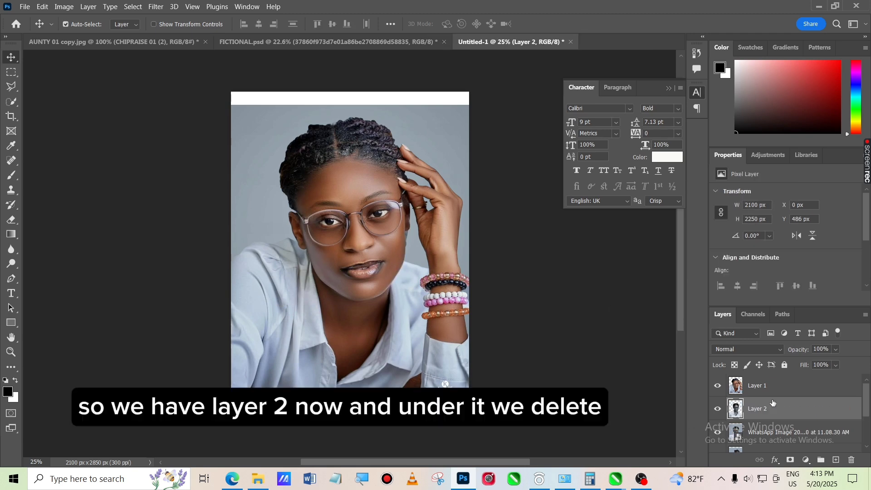
# Delete the original 11.08.30 AM photo layer beneath the new cut-out
pyautogui.scroll(-1, 778, 389)
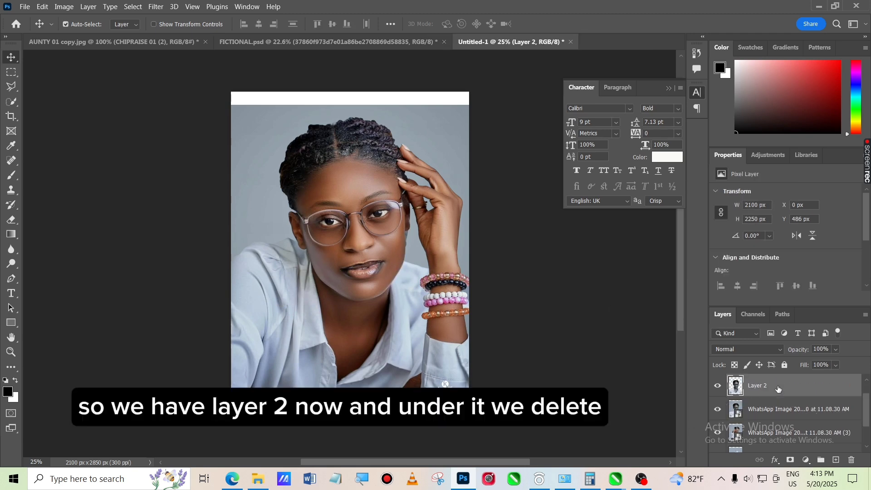
pyautogui.click(787, 409)
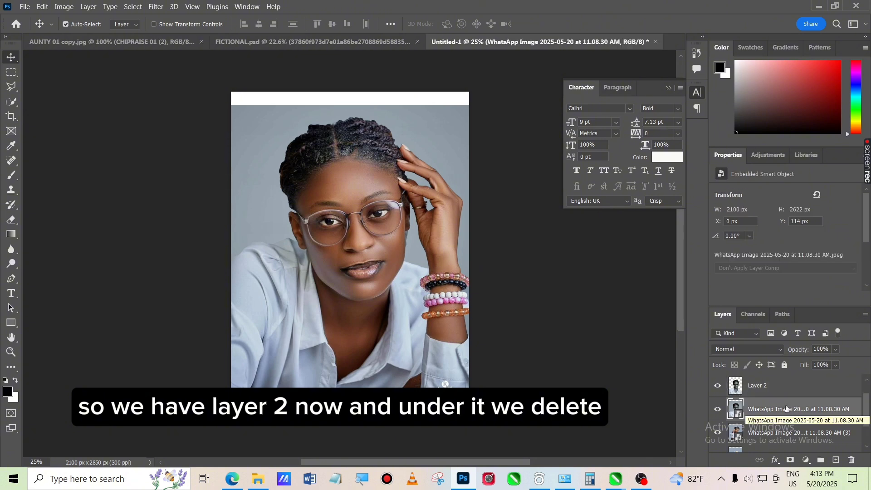
pyautogui.press('Delete')
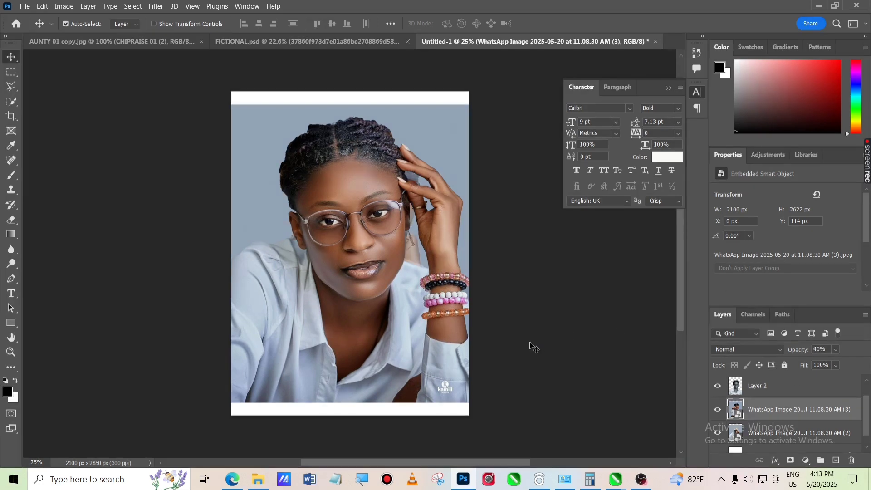
pyautogui.press('4')
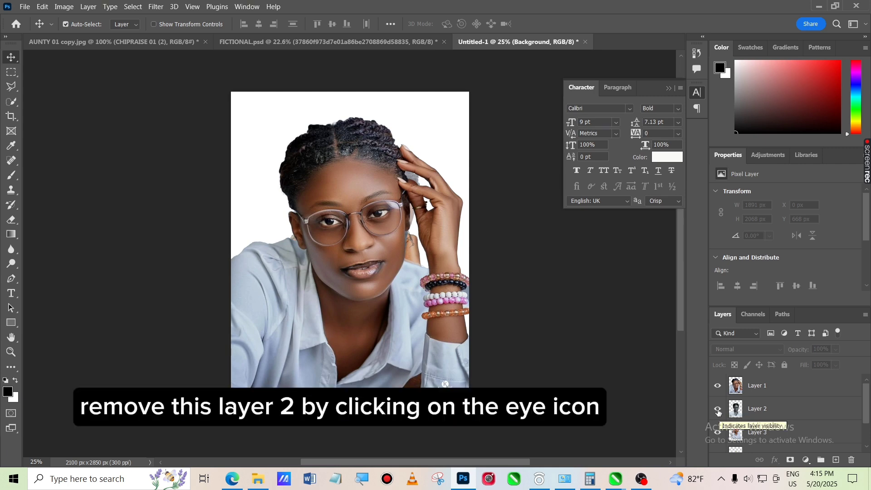
# Hide Layer 2 and Layer 4, leaving Layer 1 and Layer 3 visible
pyautogui.click(718, 409)
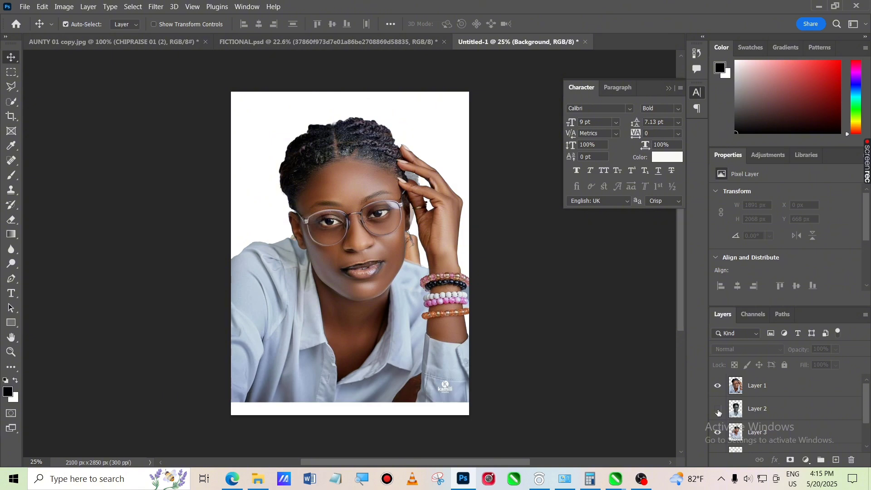
pyautogui.scroll(-1, 797, 400)
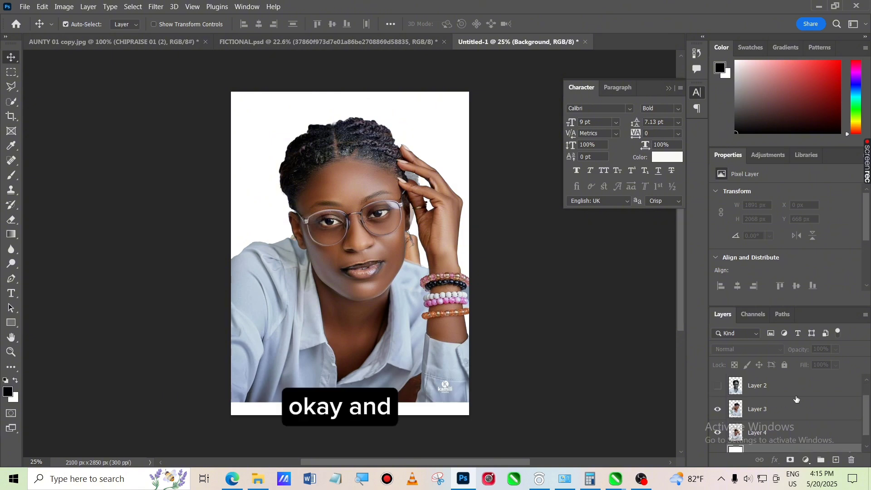
pyautogui.click(717, 434)
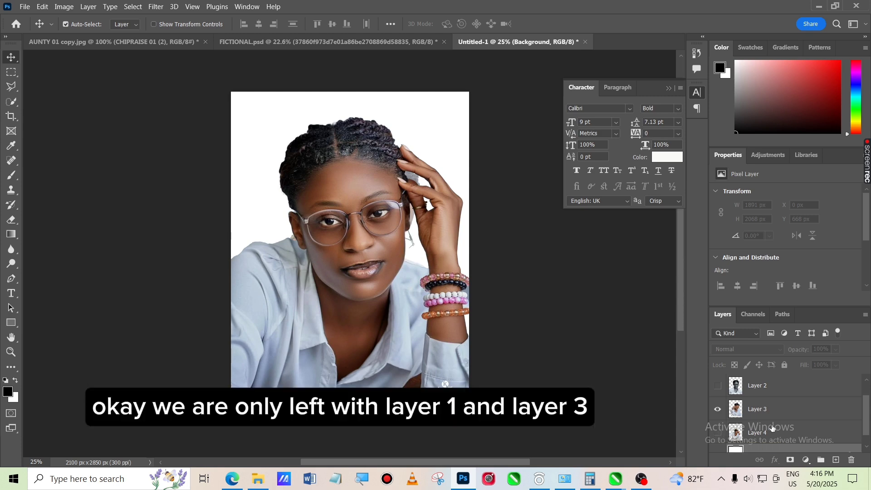
# Move Layer 3 up so it sits directly beneath Layer 1
pyautogui.scroll(1, 786, 421)
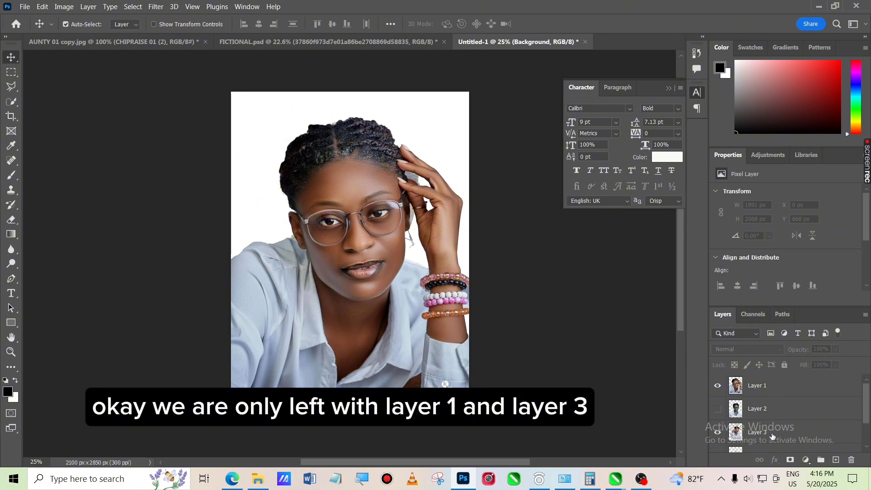
pyautogui.click(788, 437)
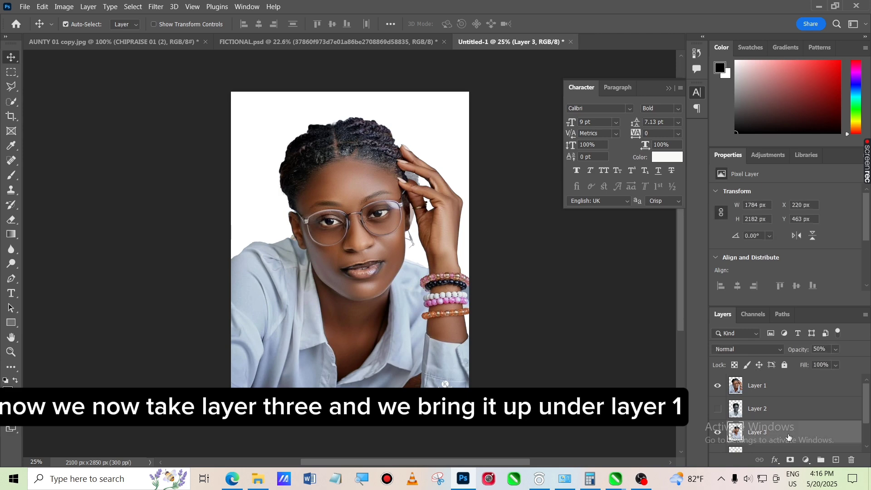
pyautogui.moveTo(788, 437); pyautogui.dragTo(785, 403)
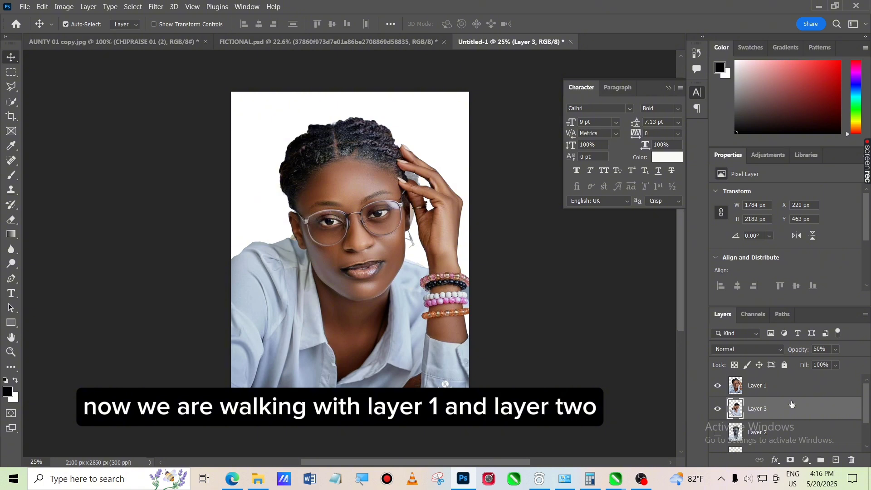
# Hide Layer 3 and scale Layer 1 down to about 80% with Free Transform
pyautogui.click(718, 411)
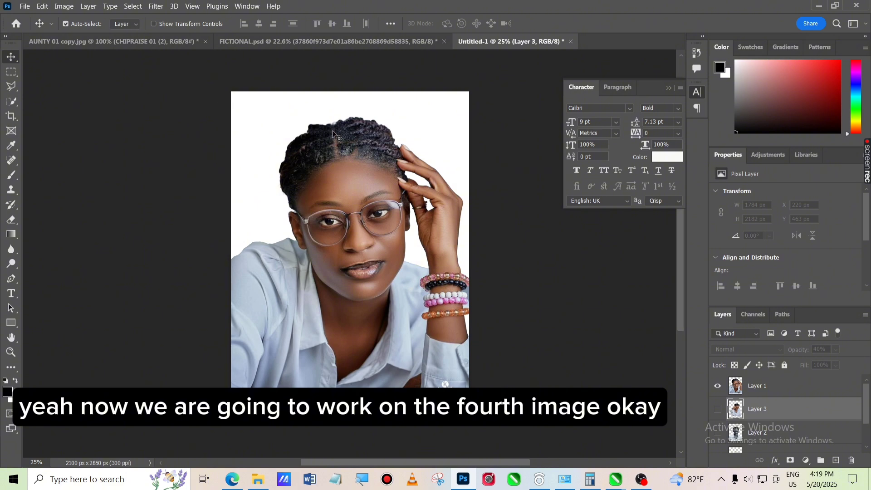
pyautogui.click(356, 189)
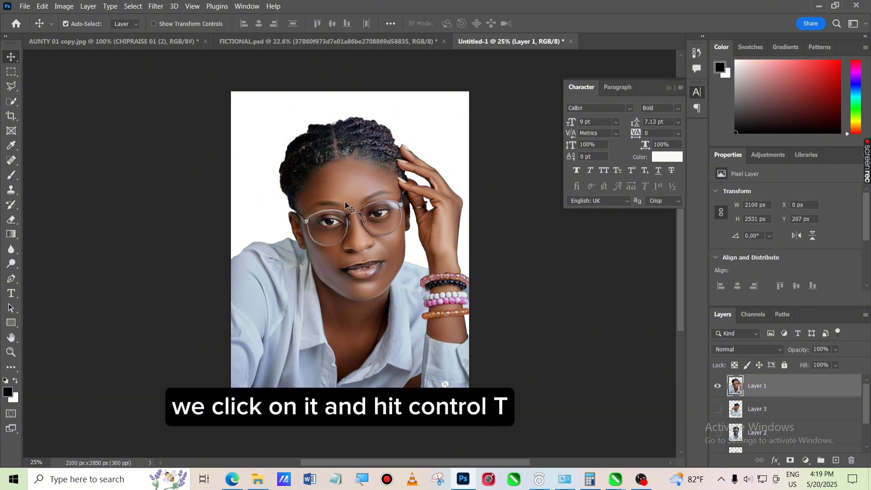
pyautogui.hotkey('ctrl', 't')
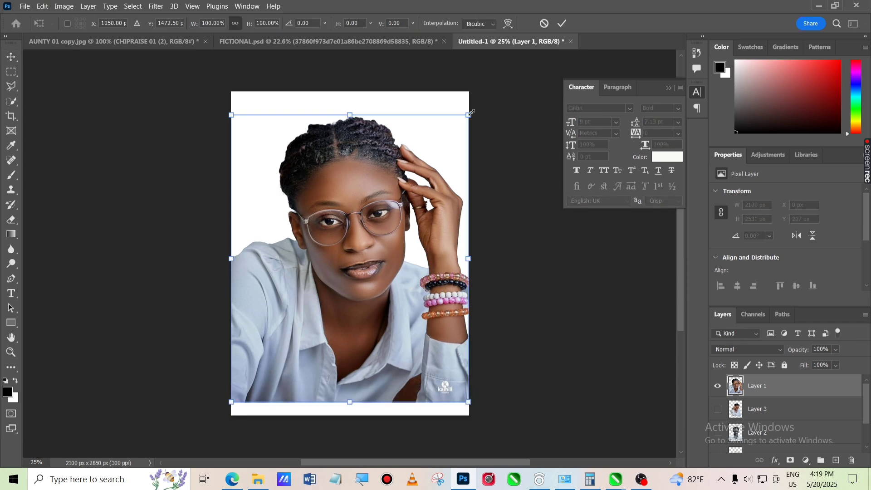
pyautogui.moveTo(470, 116); pyautogui.dragTo(446, 187)
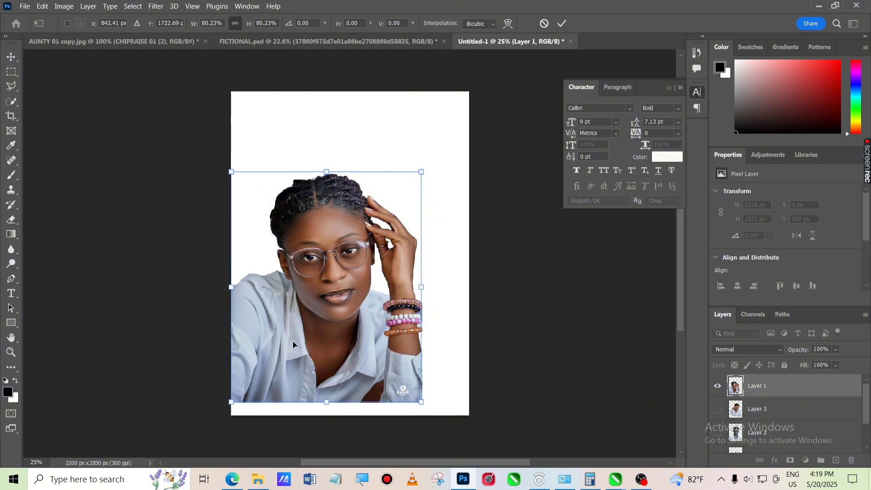
pyautogui.click(5, 5)
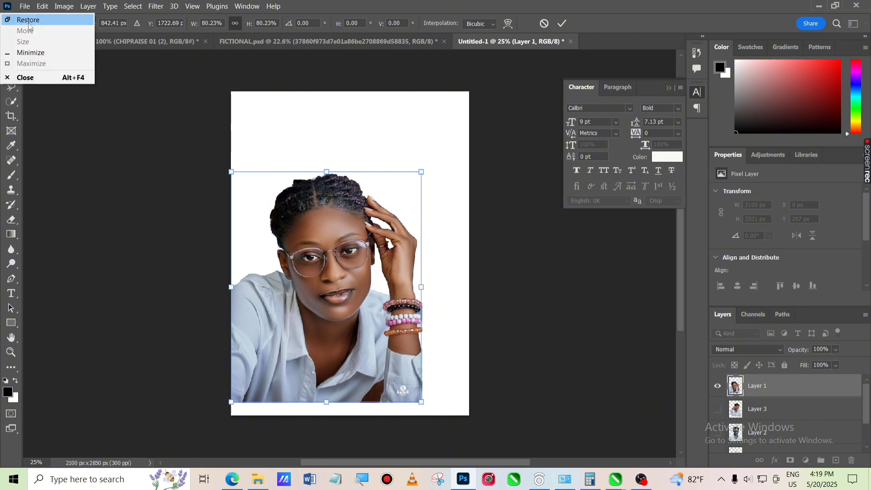
pyautogui.click(318, 280)
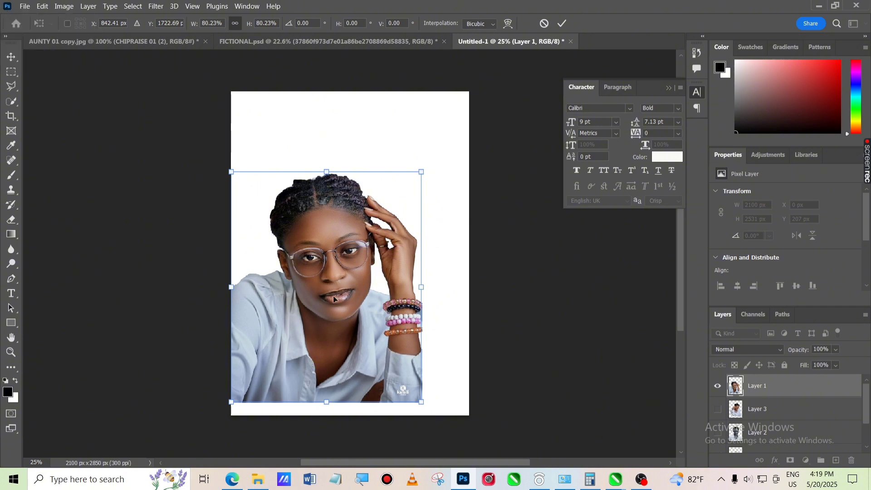
pyautogui.moveTo(333, 288); pyautogui.dragTo(800, 454)
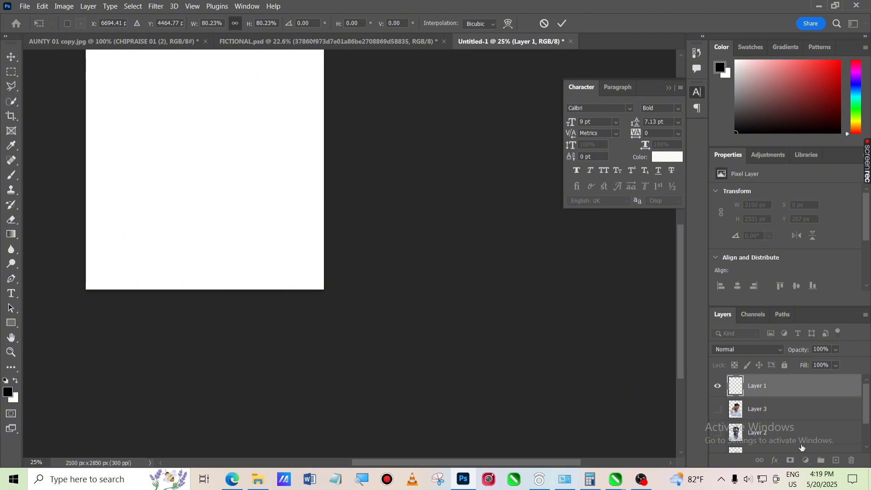
pyautogui.hotkey('ctrl', 'z')
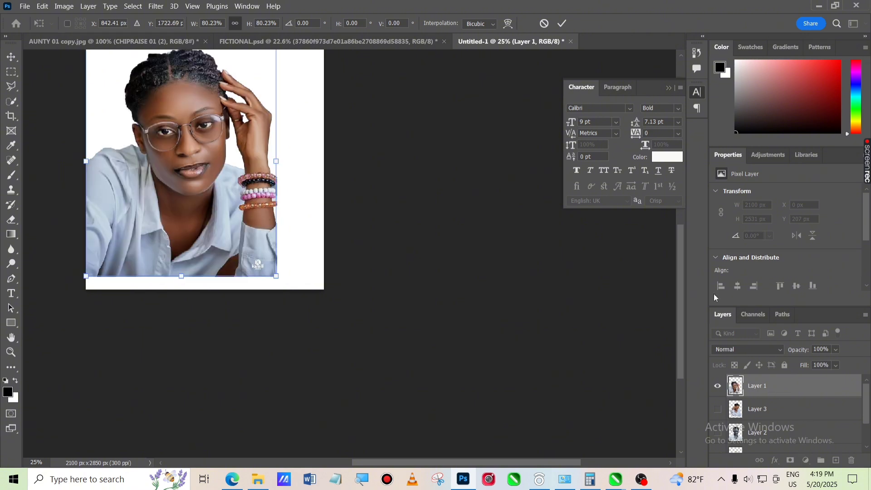
# Move the scaled Layer 1 down to the canvas's bottom edge and apply the transform
pyautogui.moveTo(512, 459); pyautogui.dragTo(455, 459)
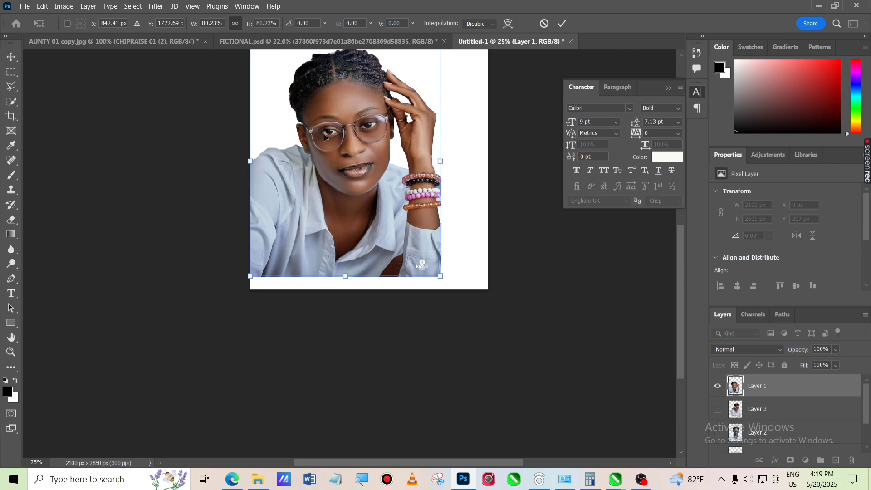
pyautogui.moveTo(324, 134); pyautogui.dragTo(341, 178)
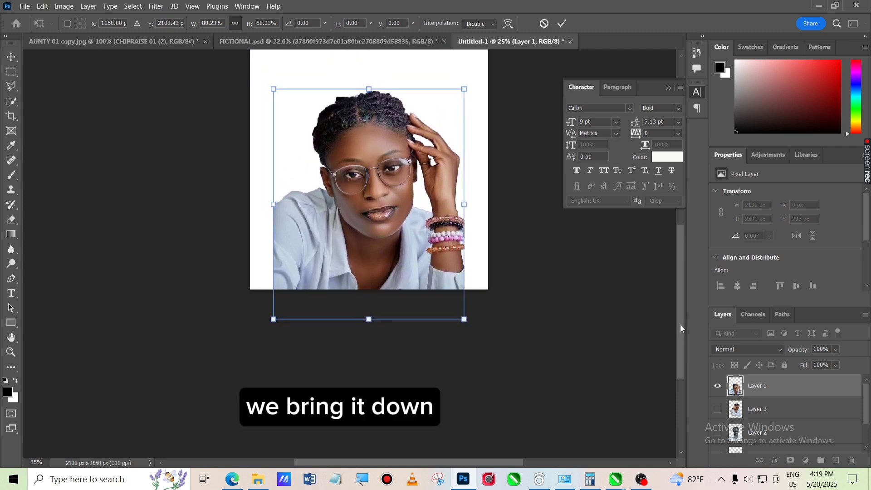
pyautogui.moveTo(679, 325); pyautogui.dragTo(673, 290)
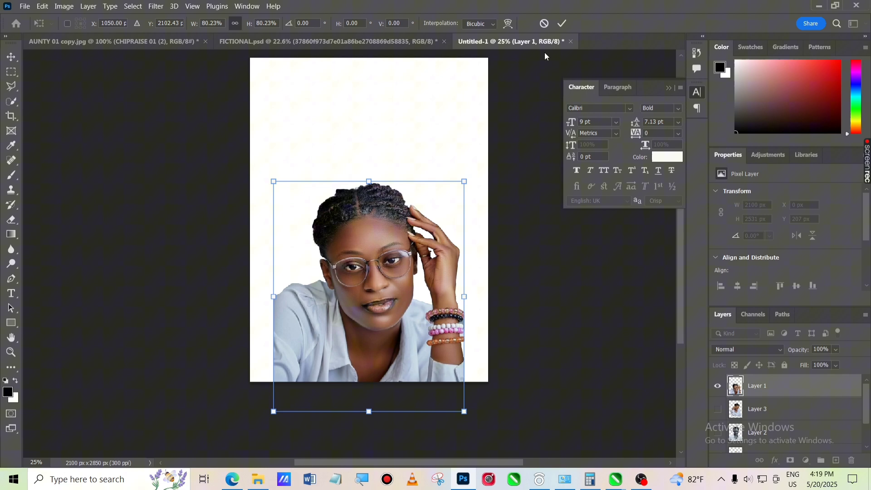
pyautogui.click(562, 23)
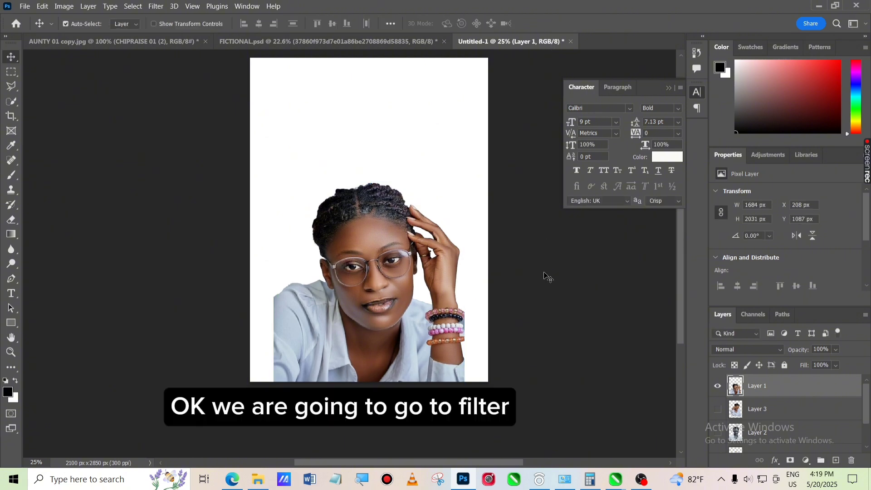
# Open the Camera Raw Filter on Layer 1 and set Saturation to +7 in the Basic section
pyautogui.click(157, 7)
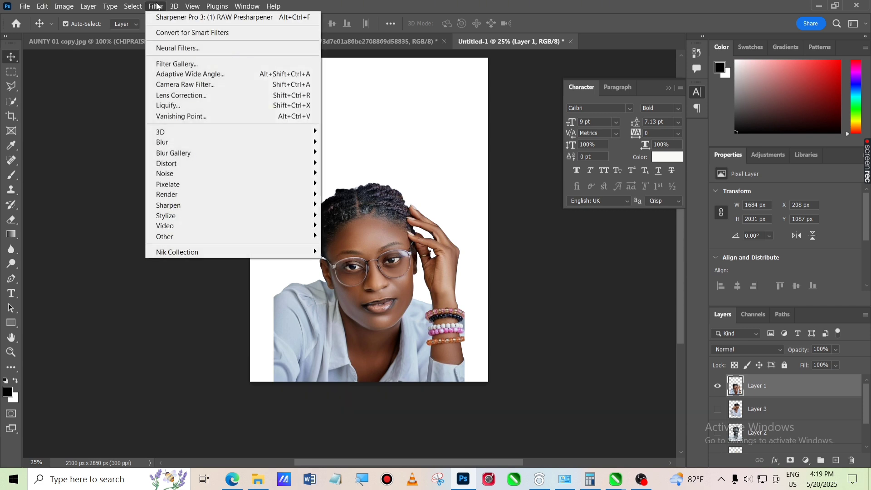
pyautogui.click(191, 85)
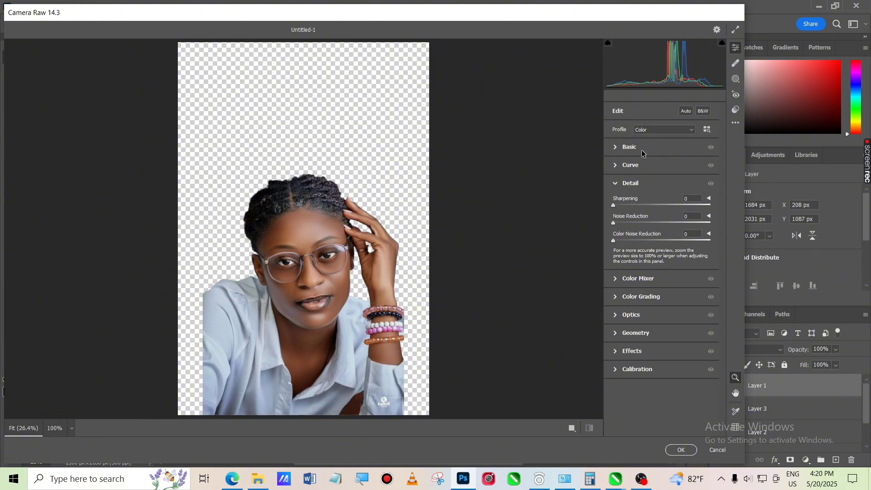
pyautogui.click(624, 147)
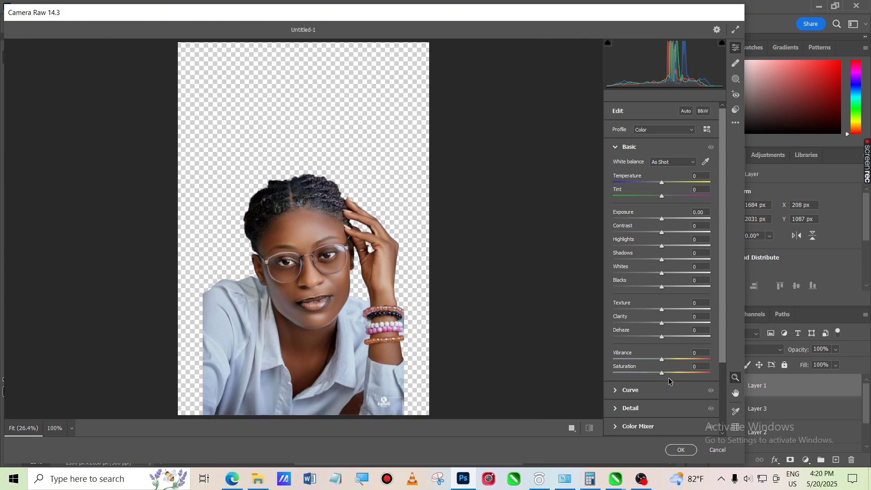
pyautogui.moveTo(662, 371); pyautogui.dragTo(665, 371)
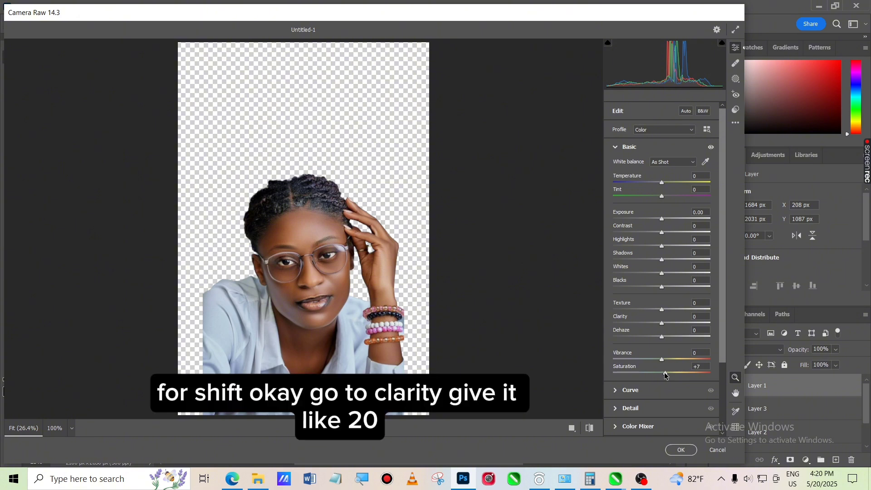
# Set Clarity to +23 and Vibrance to +15
pyautogui.moveTo(669, 325); pyautogui.dragTo(675, 325)
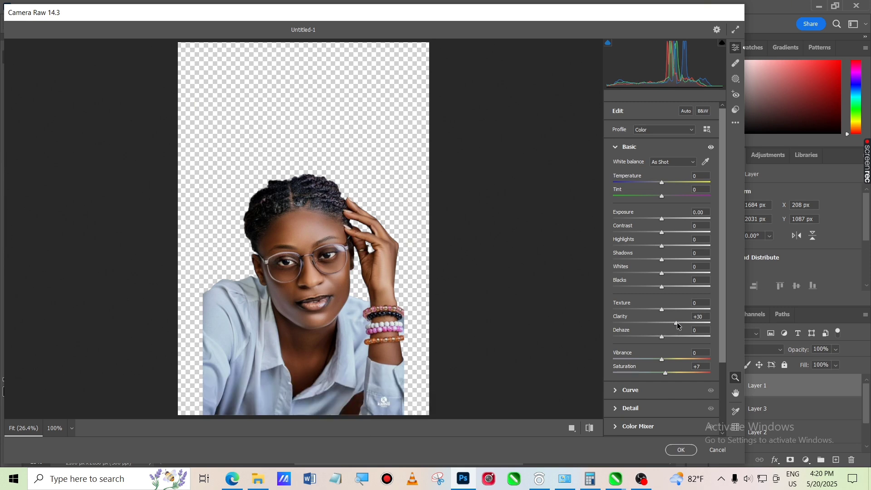
pyautogui.moveTo(678, 325); pyautogui.dragTo(673, 323)
pyautogui.moveTo(673, 321); pyautogui.dragTo(676, 324)
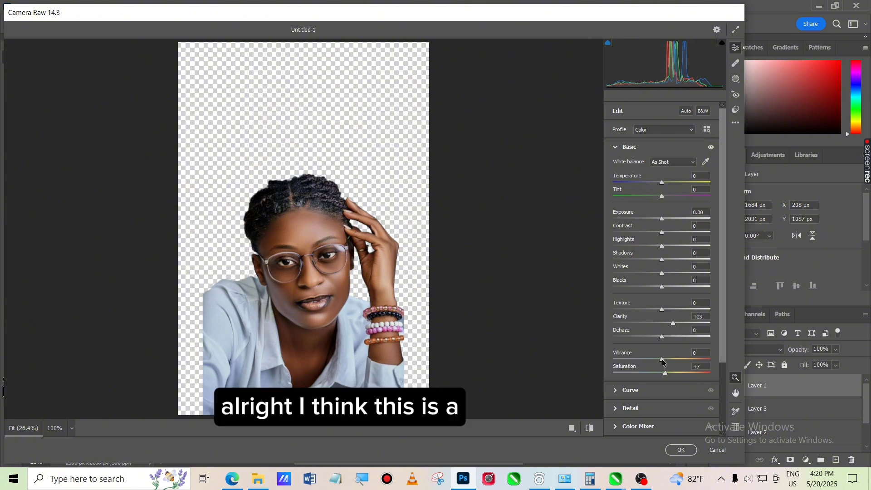
pyautogui.moveTo(662, 359); pyautogui.dragTo(669, 366)
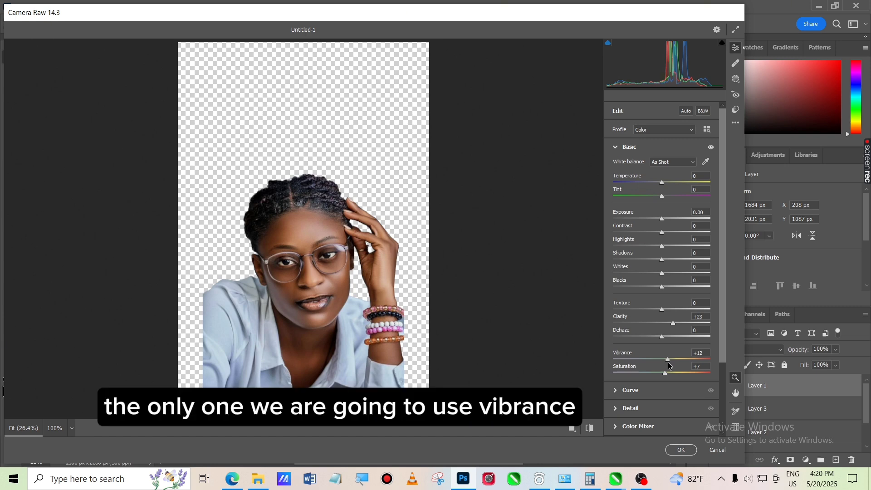
pyautogui.moveTo(669, 365); pyautogui.dragTo(671, 364)
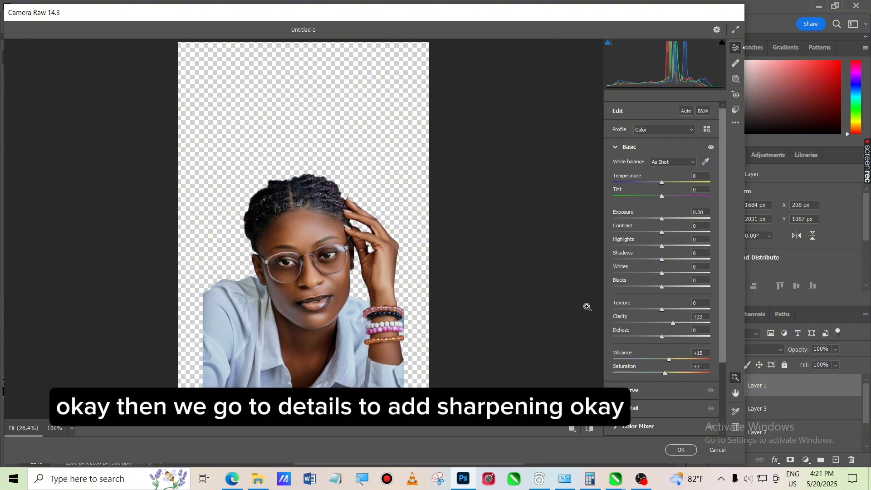
# Set Sharpening to 64 and Noise Reduction to 54 in the Detail section, then apply the filter
pyautogui.click(647, 409)
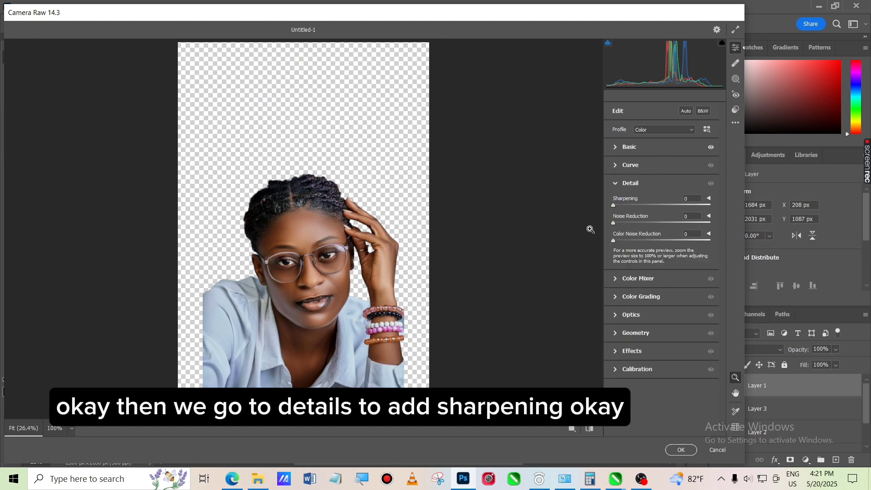
pyautogui.click(649, 205)
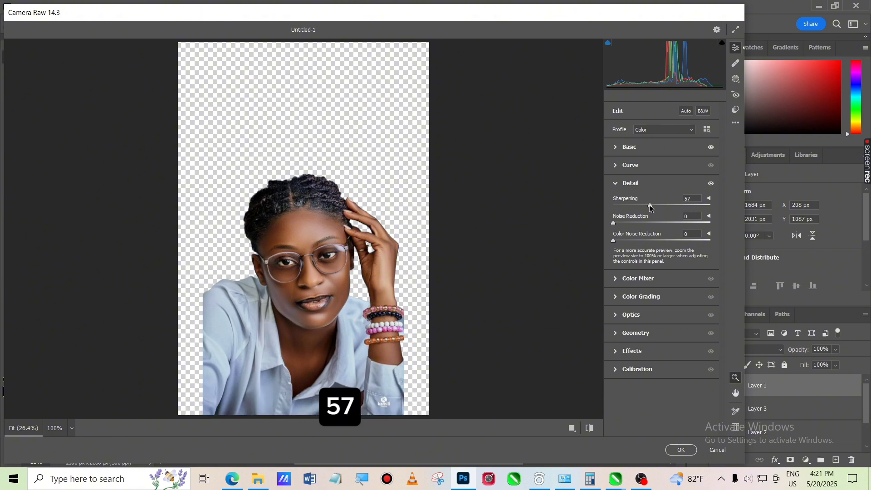
pyautogui.moveTo(650, 208); pyautogui.dragTo(654, 208)
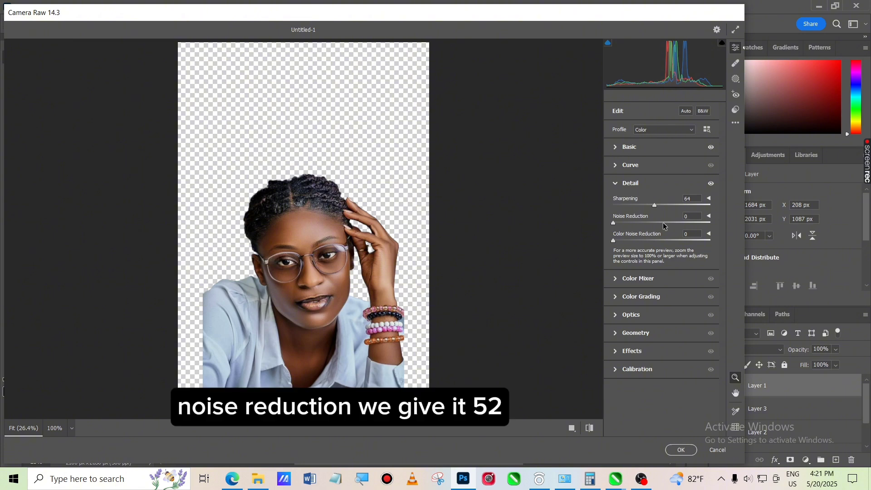
pyautogui.click(663, 222)
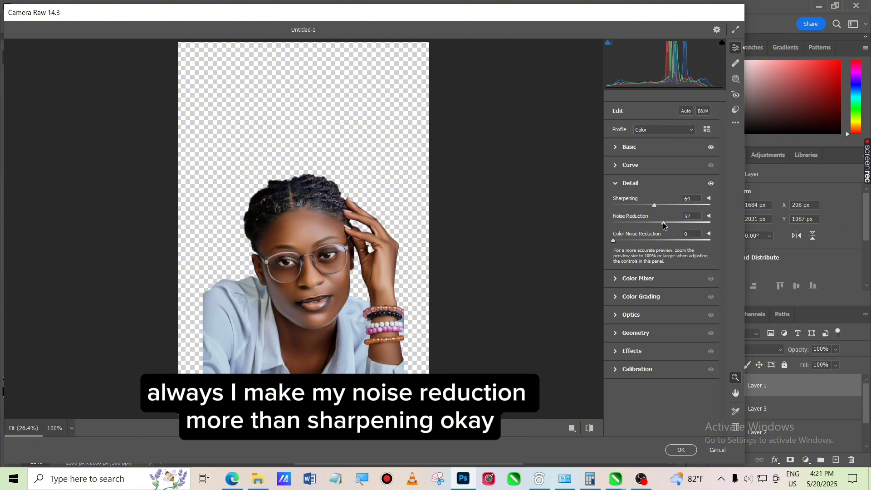
pyautogui.moveTo(663, 225); pyautogui.dragTo(665, 225)
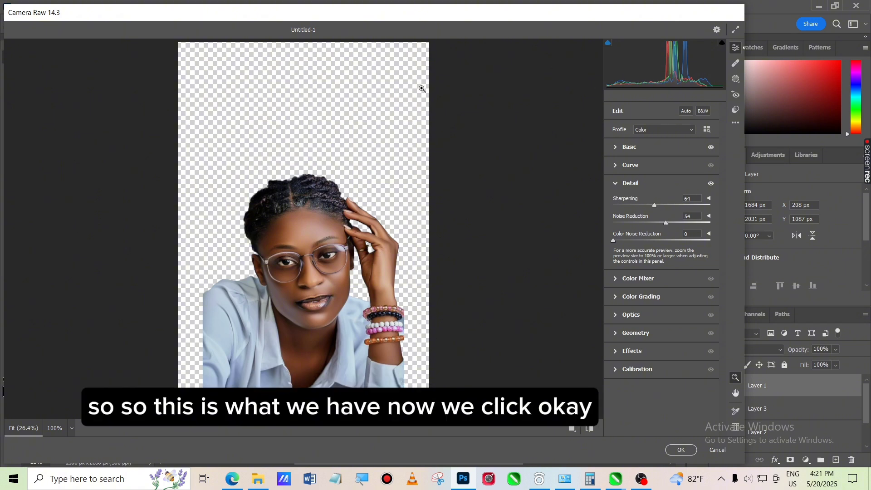
pyautogui.click(681, 450)
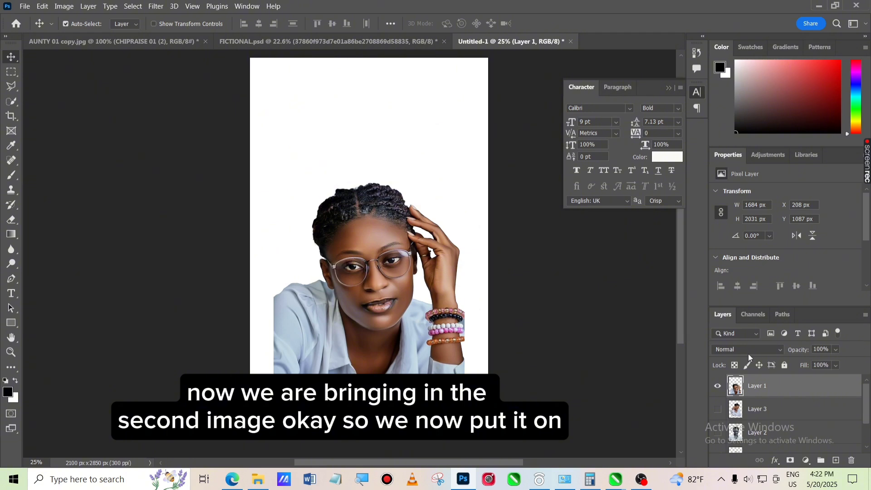
# Show Layer 3, select it and restore it to full opacity
pyautogui.click(718, 411)
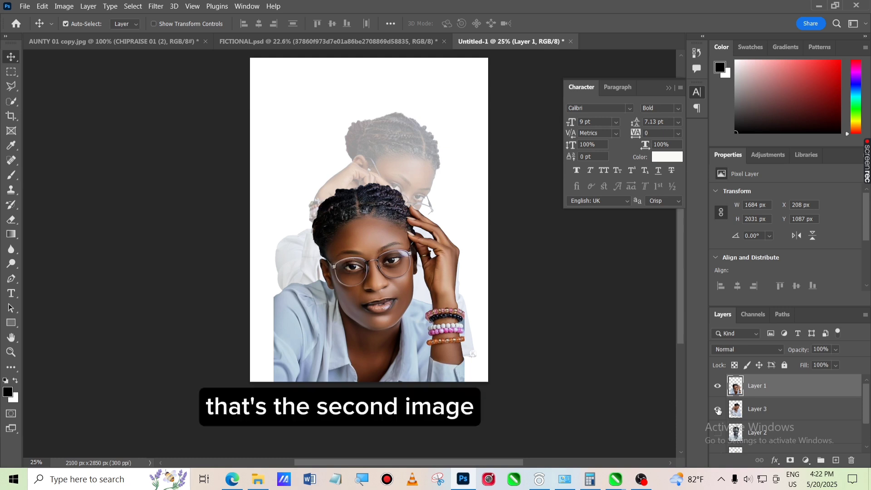
pyautogui.click(757, 411)
pyautogui.moveTo(836, 365); pyautogui.dragTo(866, 374)
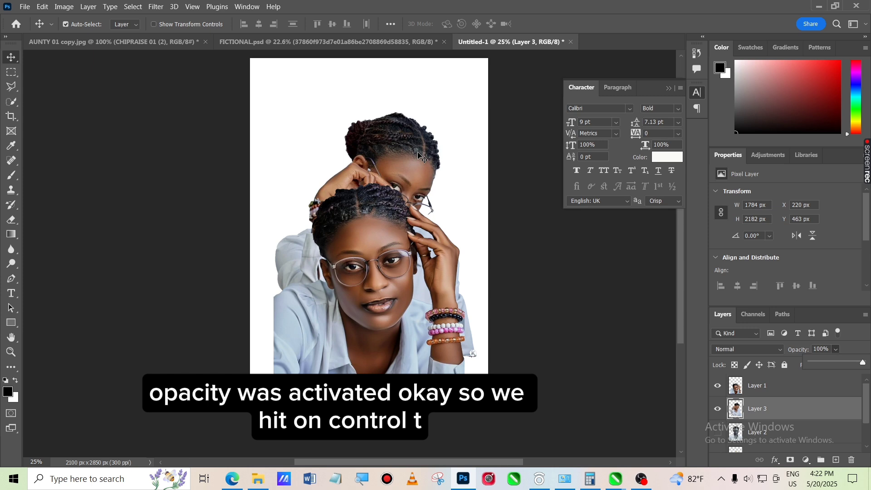
# Scale Layer 3 to about 66% and move it above the first portrait near the canvas top
pyautogui.press('ctrl')
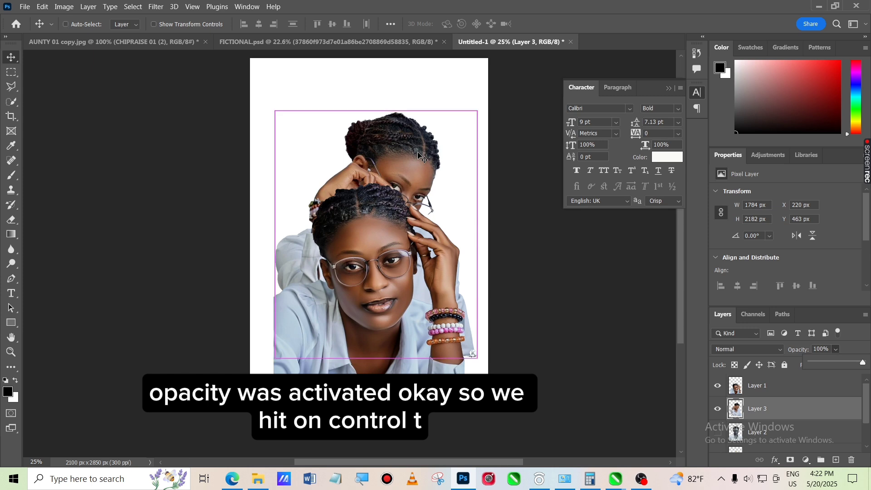
pyautogui.hotkey('ctrl', 't')
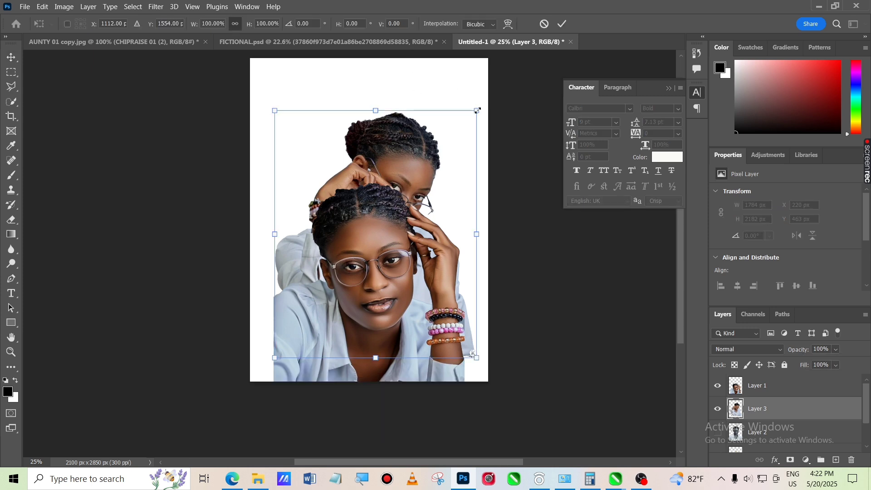
pyautogui.moveTo(475, 109); pyautogui.dragTo(408, 196)
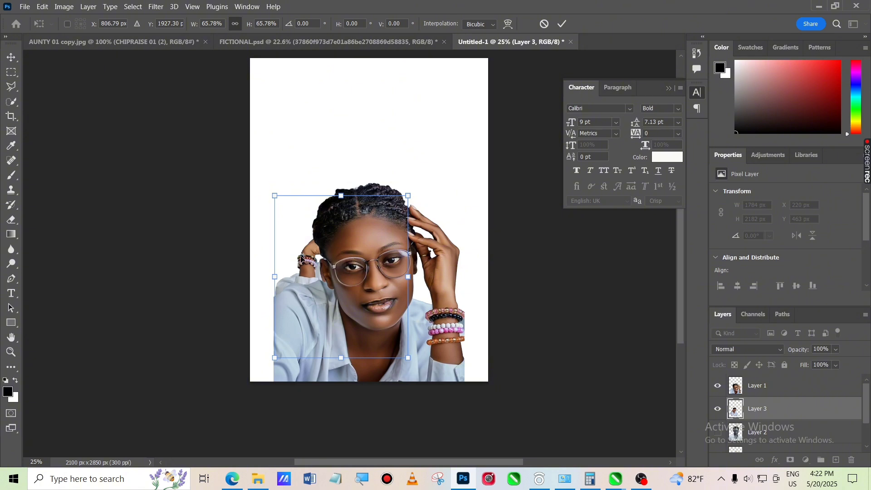
pyautogui.moveTo(296, 254); pyautogui.dragTo(357, 155)
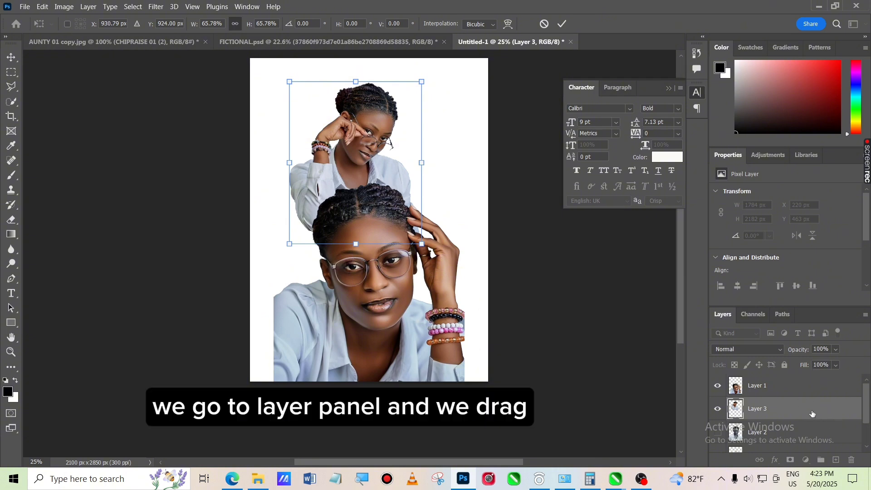
pyautogui.press('Return')
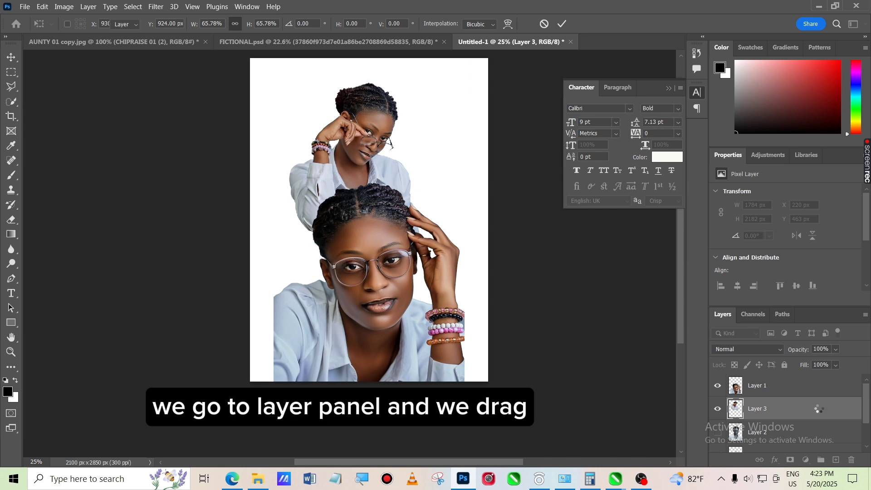
# Duplicate Layer 3 and move the copy to the right, partly overlapping the original
pyautogui.moveTo(820, 411); pyautogui.dragTo(839, 460)
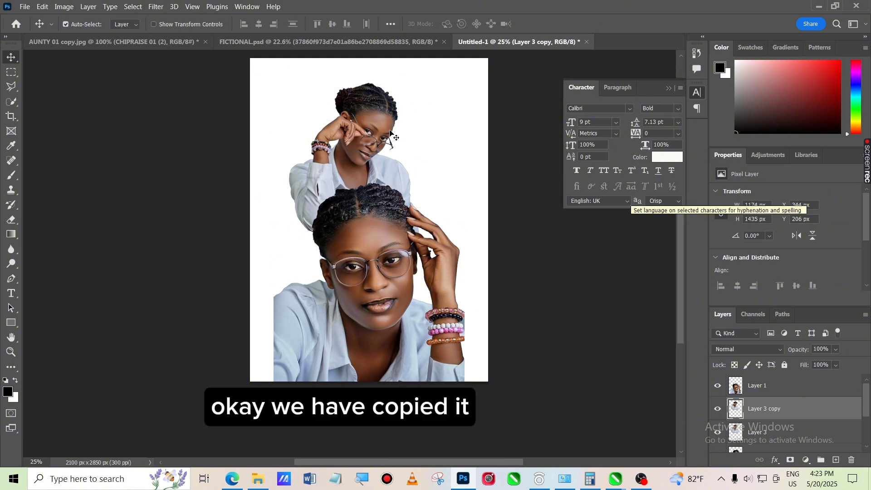
pyautogui.moveTo(365, 127); pyautogui.dragTo(415, 122)
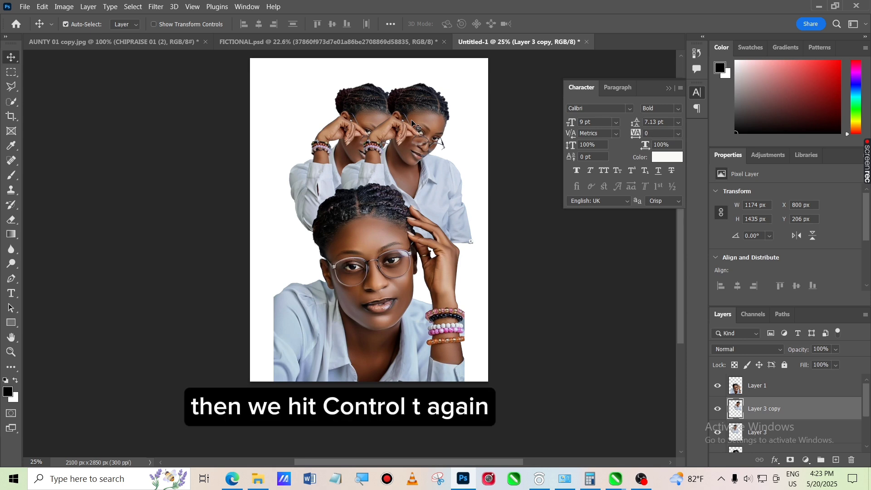
# Flip the Layer 3 copy horizontally and move it to the left side near the top of the canvas
pyautogui.press('ctrl')
pyautogui.hotkey('ctrl', 't')
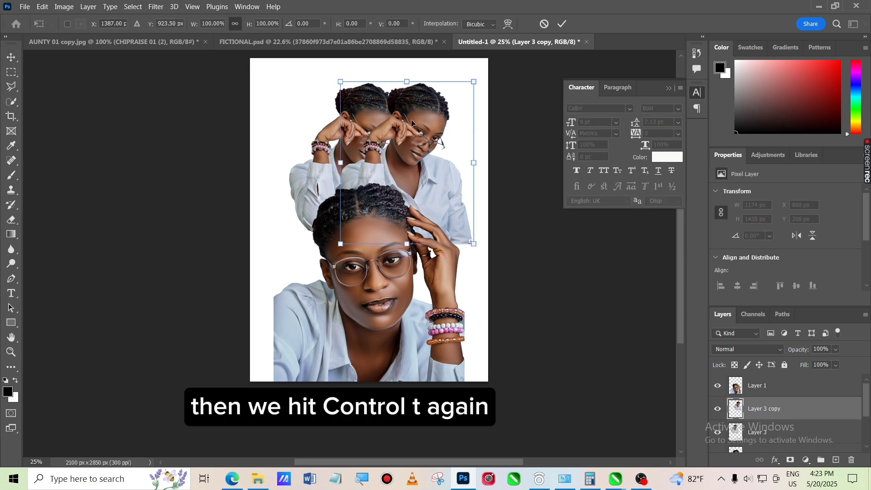
pyautogui.rightClick(418, 175)
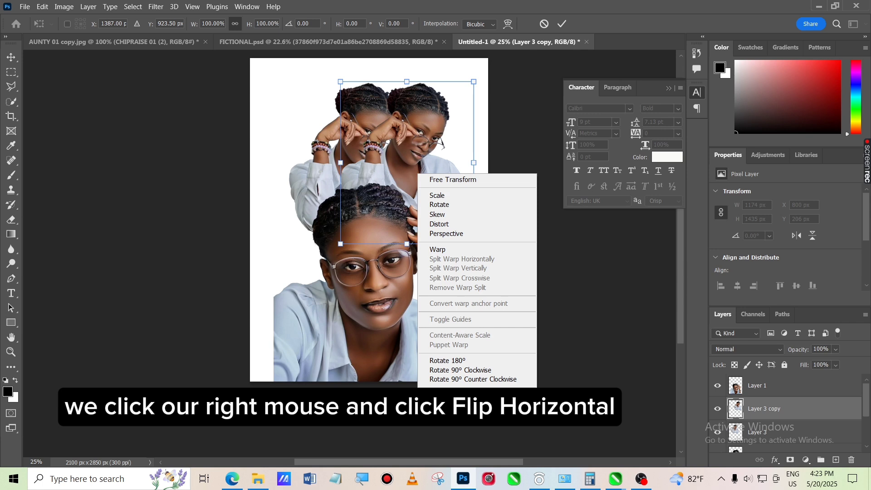
pyautogui.click(475, 393)
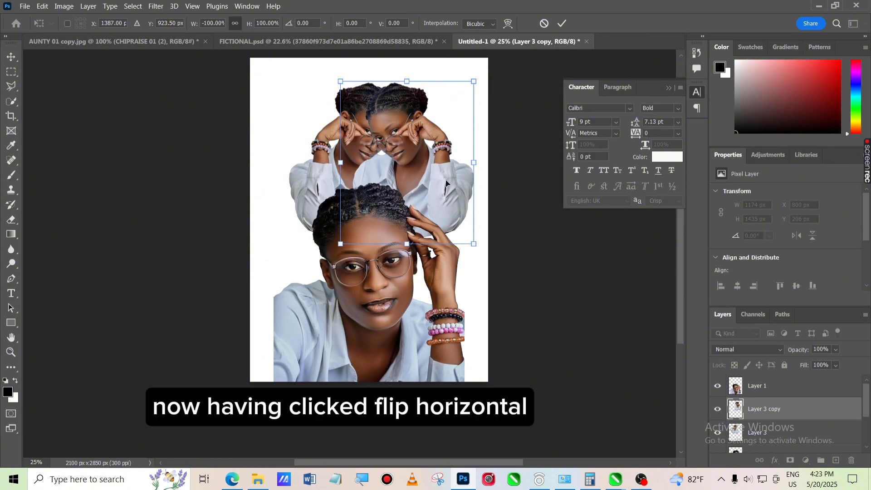
pyautogui.moveTo(430, 188); pyautogui.dragTo(359, 158)
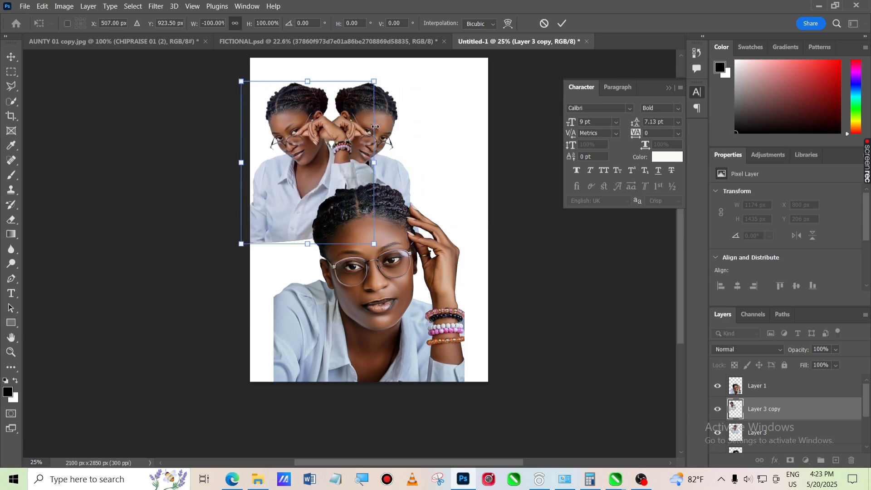
pyautogui.click(563, 23)
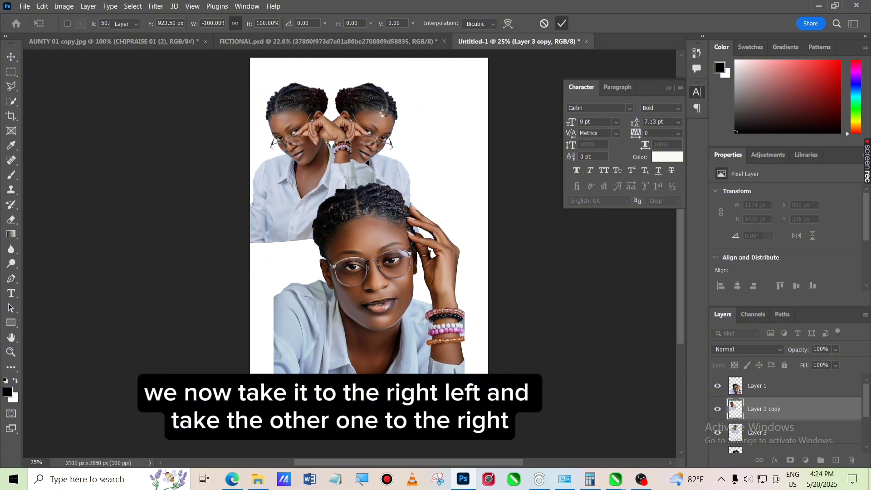
# Move Layer 3 to the right side and shift the flipped copy slightly right so the two portraits face each other
pyautogui.click(383, 110)
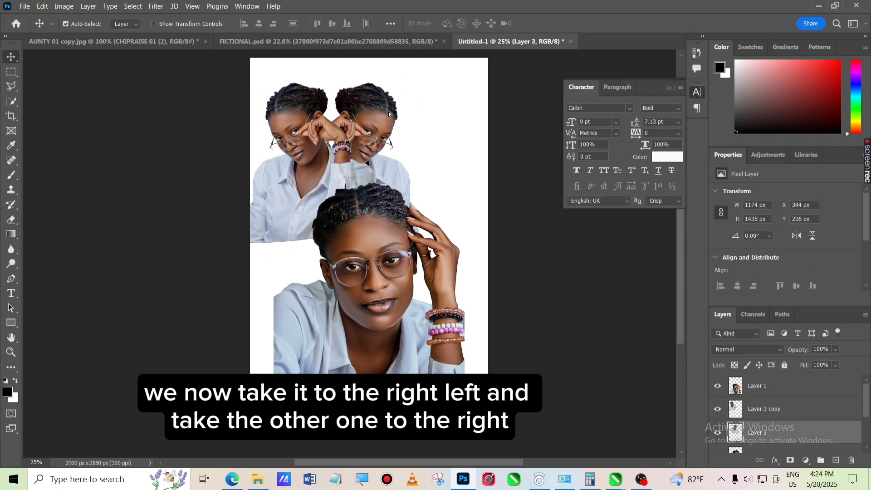
pyautogui.moveTo(388, 111); pyautogui.dragTo(440, 110)
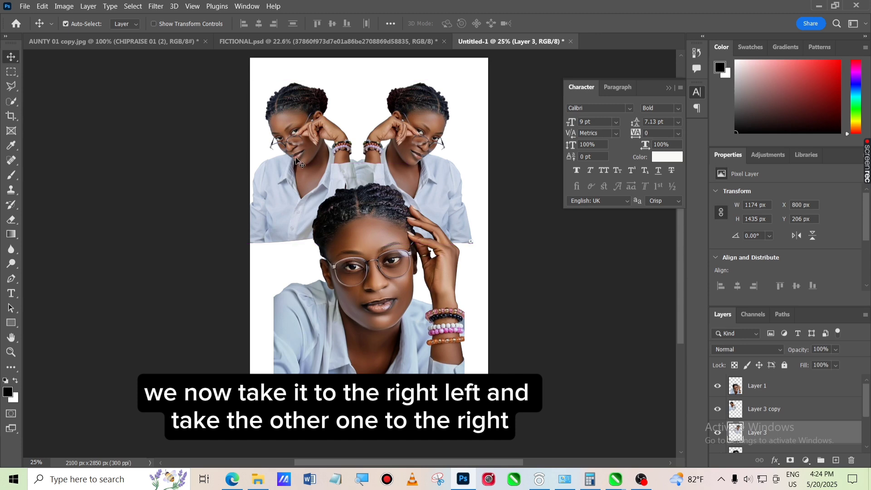
pyautogui.moveTo(292, 182); pyautogui.dragTo(319, 181)
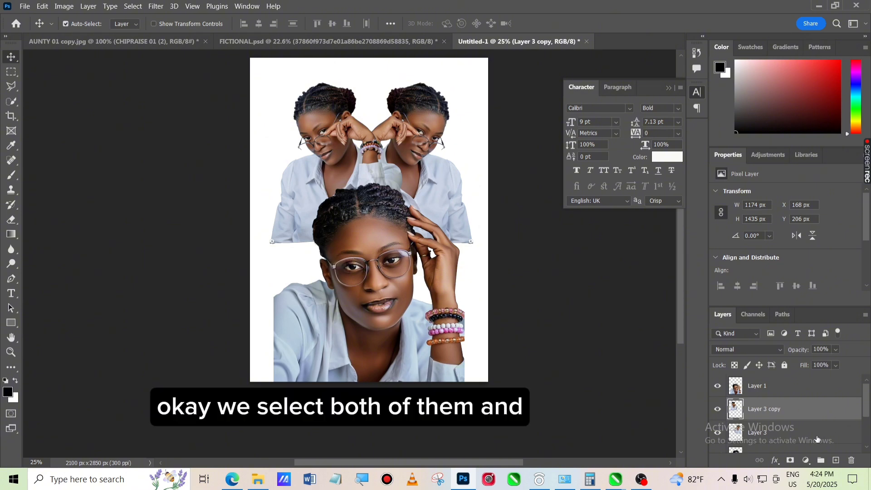
# Select both Layer 3 and its copy and nudge them together slightly up and to the left
pyautogui.press('ctrl')
pyautogui.keyDown('ctrl'); pyautogui.click(817, 438); pyautogui.keyUp('ctrl')
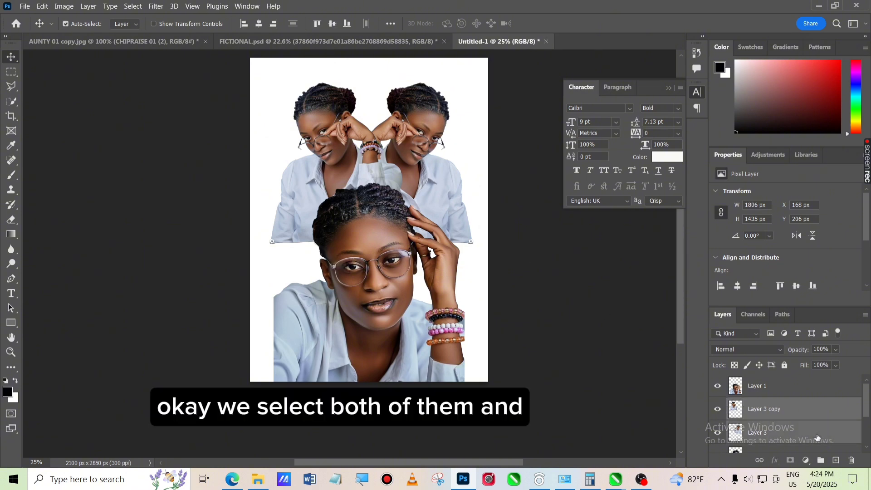
pyautogui.moveTo(434, 186); pyautogui.dragTo(431, 183)
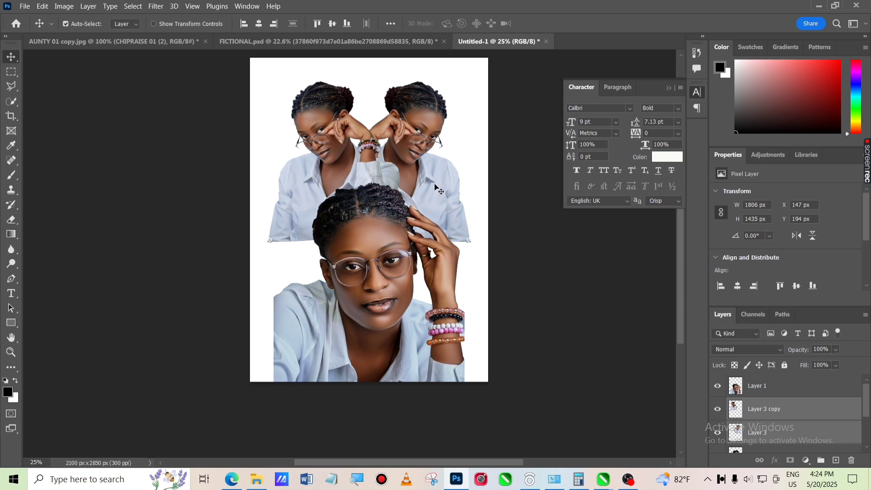
# Pick the Eraser tool, select Layer 1 and set the 565 px brush's hardness to 0%
pyautogui.click(623, 392)
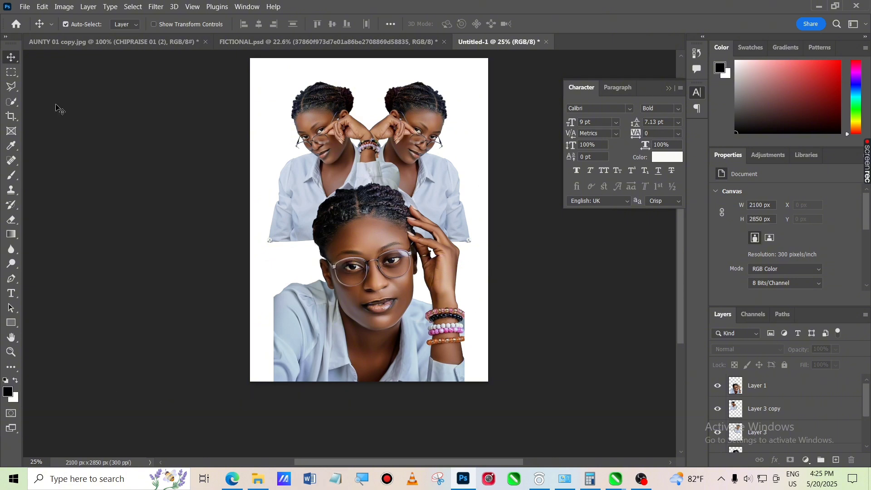
pyautogui.click(12, 221)
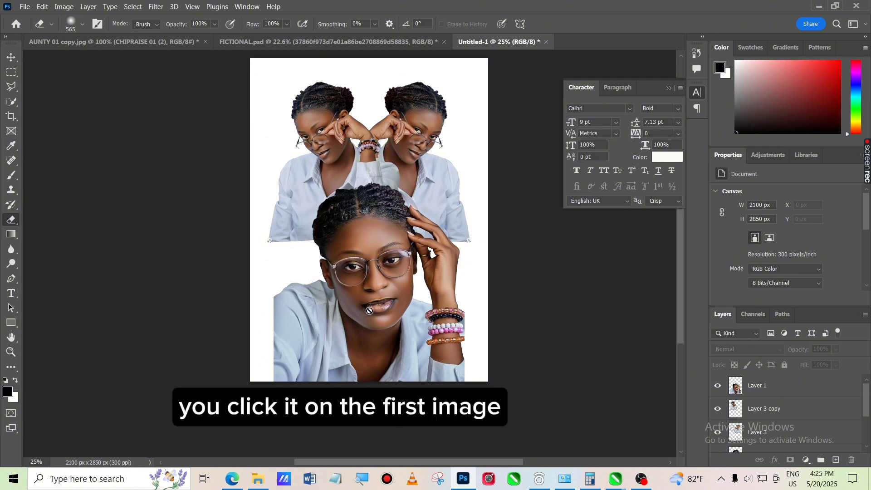
pyautogui.click(368, 311)
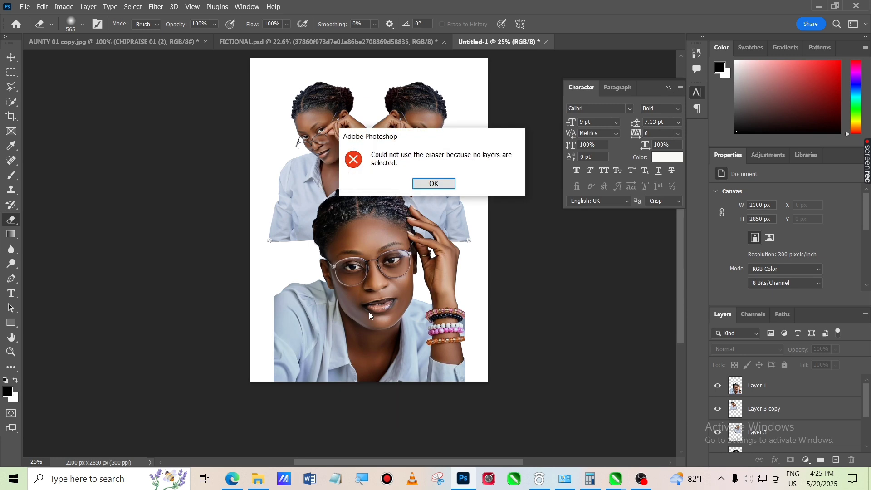
pyautogui.click(424, 184)
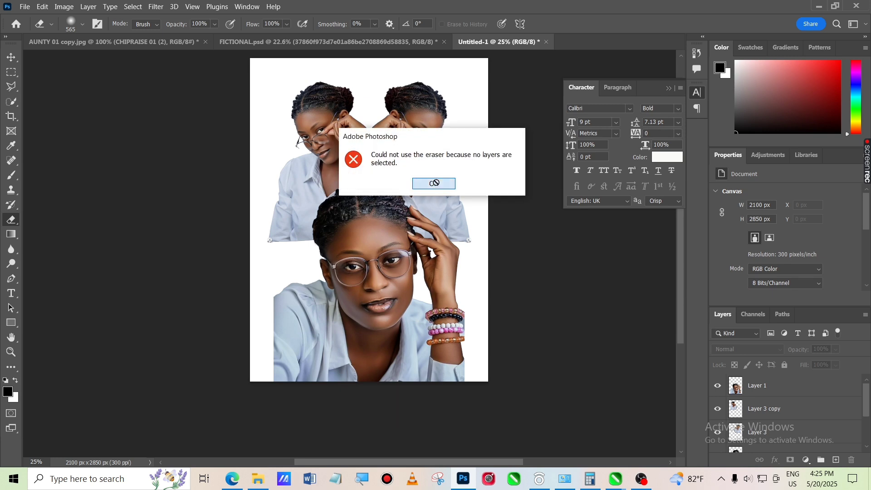
pyautogui.click(802, 388)
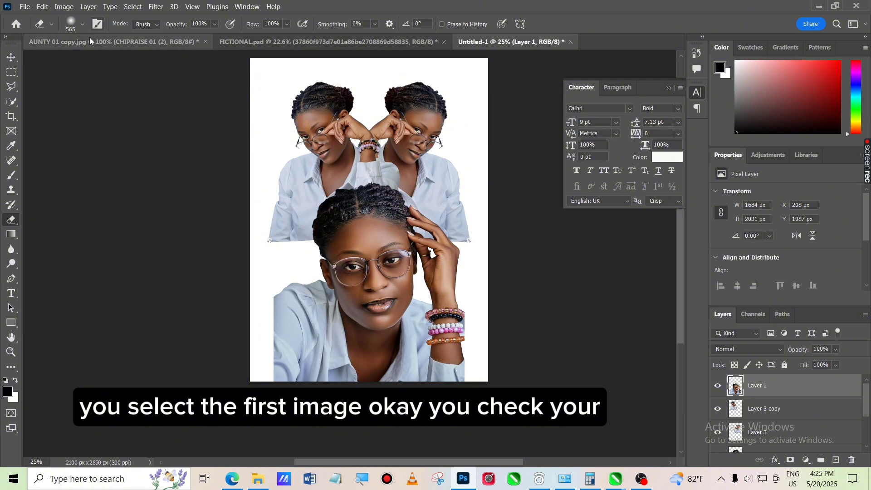
pyautogui.click(83, 24)
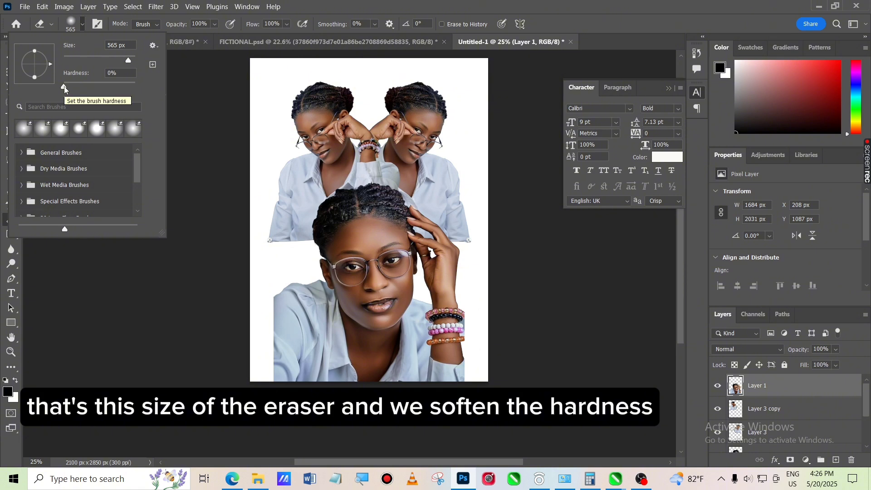
pyautogui.moveTo(64, 89)
pyautogui.mouseDown()
pyautogui.moveTo(165, 103)
pyautogui.moveTo(9, 105)
pyautogui.mouseUp()
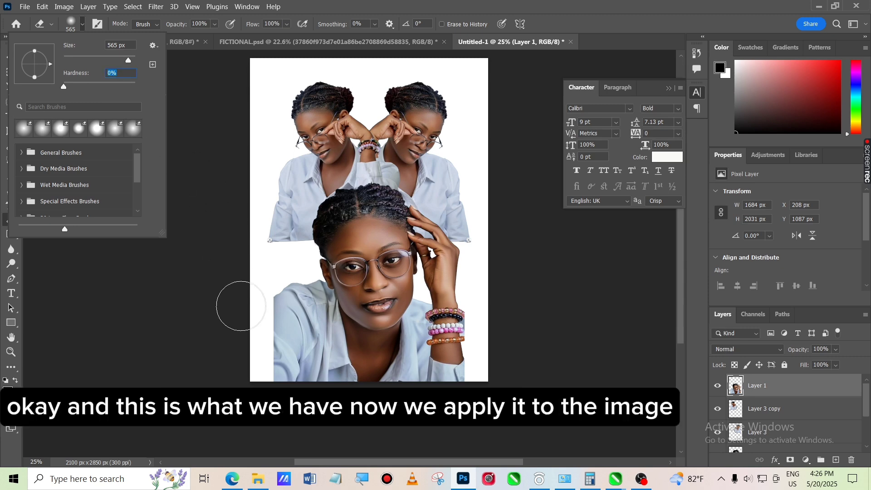
# Softly erase the lower-left edge of Layer 1 so it fades into the white canvas
pyautogui.click(254, 305)
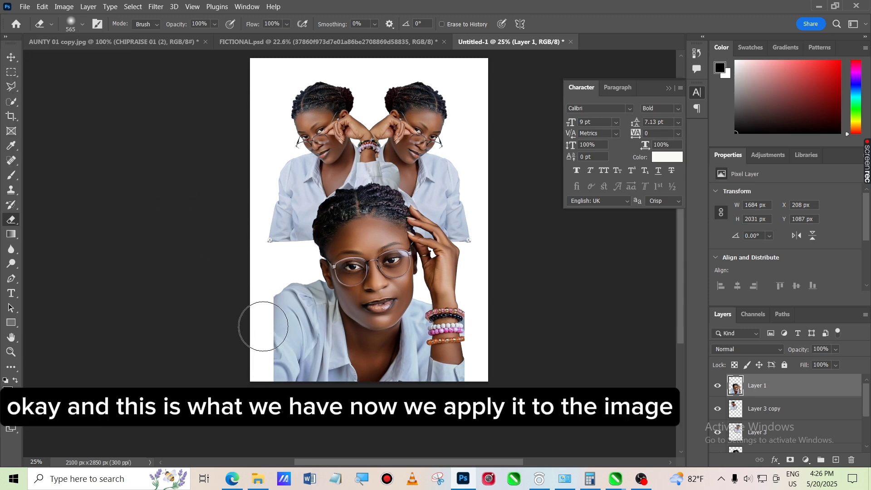
pyautogui.moveTo(274, 331)
pyautogui.mouseDown()
pyautogui.moveTo(266, 292)
pyautogui.moveTo(275, 375)
pyautogui.moveTo(292, 391)
pyautogui.mouseUp()
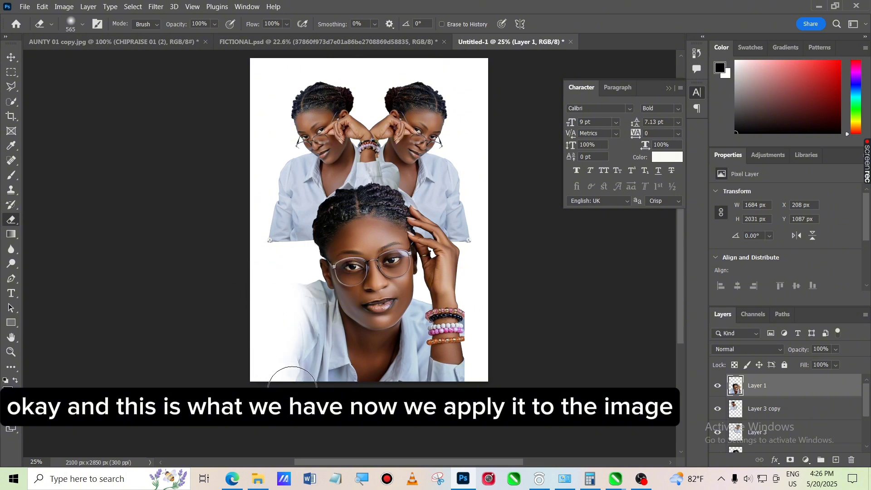
pyautogui.hotkey('ctrl', 'z')
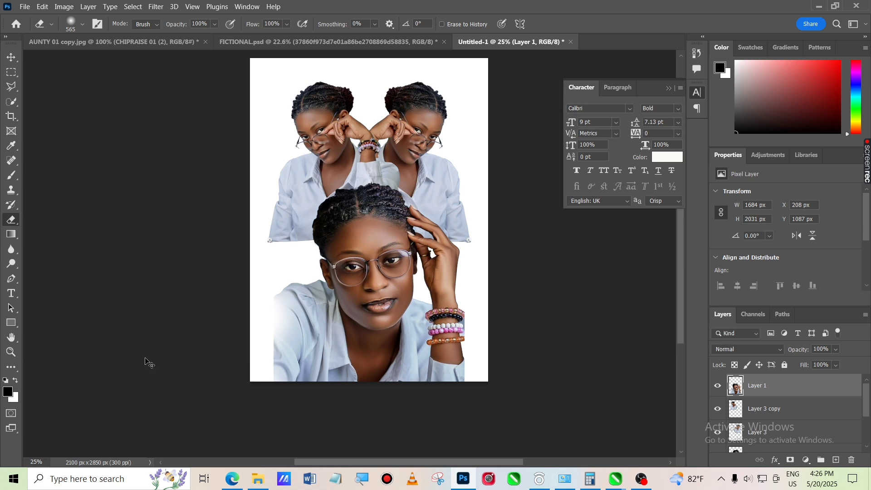
pyautogui.hotkey('ctrl', 'z')
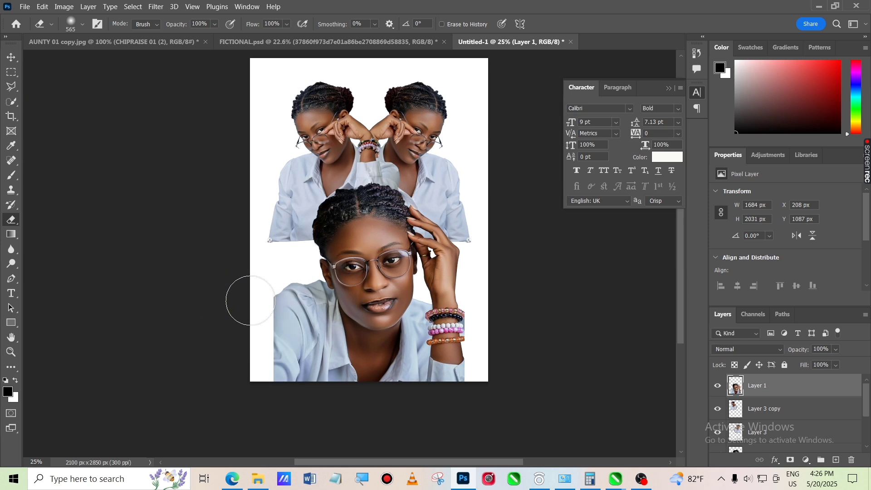
pyautogui.moveTo(249, 300)
pyautogui.mouseDown()
pyautogui.moveTo(265, 386)
pyautogui.moveTo(281, 402)
pyautogui.moveTo(240, 314)
pyautogui.moveTo(250, 311)
pyautogui.mouseUp()
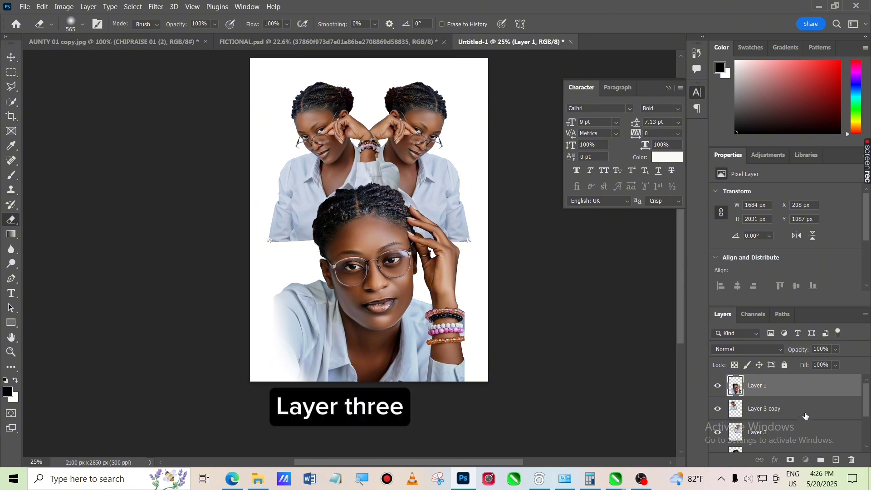
# Select Layer 3 copy and softly erase its lower-left edge to fade it out
pyautogui.click(806, 416)
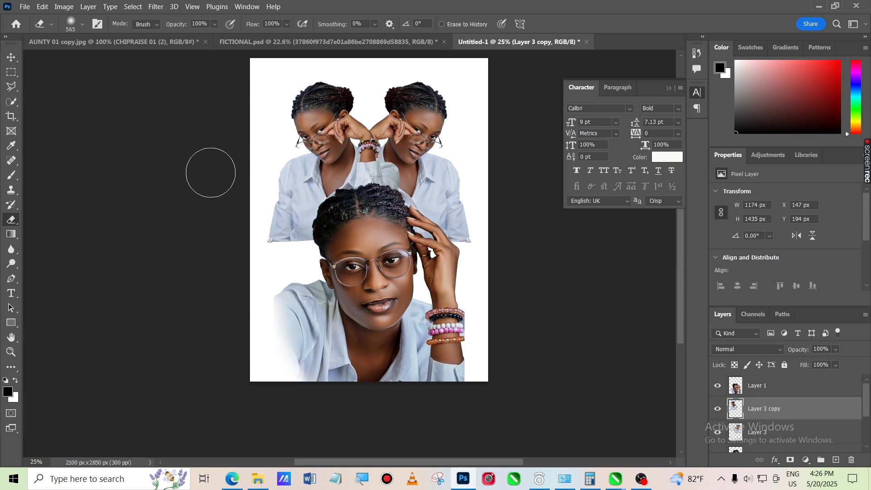
pyautogui.moveTo(262, 205)
pyautogui.mouseDown()
pyautogui.moveTo(262, 233)
pyautogui.moveTo(276, 255)
pyautogui.moveTo(251, 233)
pyautogui.moveTo(274, 258)
pyautogui.moveTo(283, 246)
pyautogui.moveTo(255, 240)
pyautogui.moveTo(240, 216)
pyautogui.moveTo(264, 247)
pyautogui.moveTo(251, 166)
pyautogui.moveTo(275, 228)
pyautogui.mouseUp()
pyautogui.hotkey('ctrl', 'z')
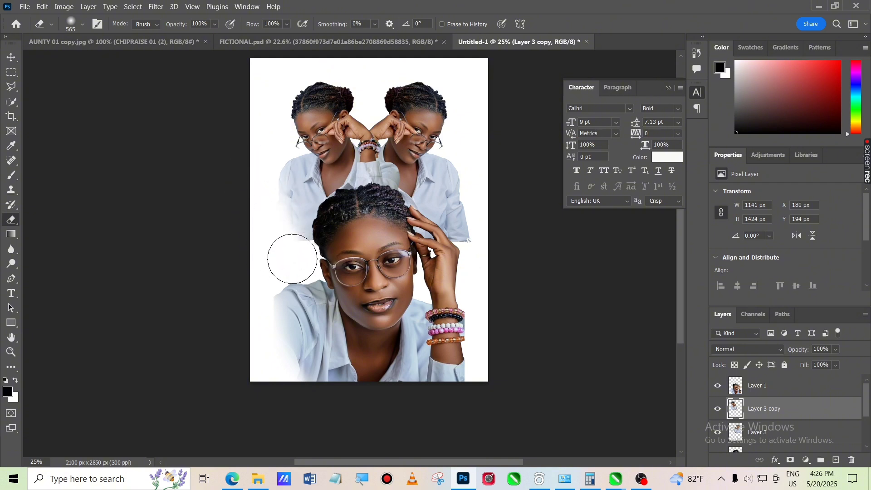
pyautogui.hotkey('ctrl', 'z')
pyautogui.moveTo(291, 259)
pyautogui.mouseDown()
pyautogui.moveTo(273, 256)
pyautogui.moveTo(251, 229)
pyautogui.moveTo(242, 196)
pyautogui.moveTo(263, 244)
pyautogui.moveTo(285, 262)
pyautogui.moveTo(260, 237)
pyautogui.moveTo(251, 187)
pyautogui.moveTo(250, 262)
pyautogui.mouseUp()
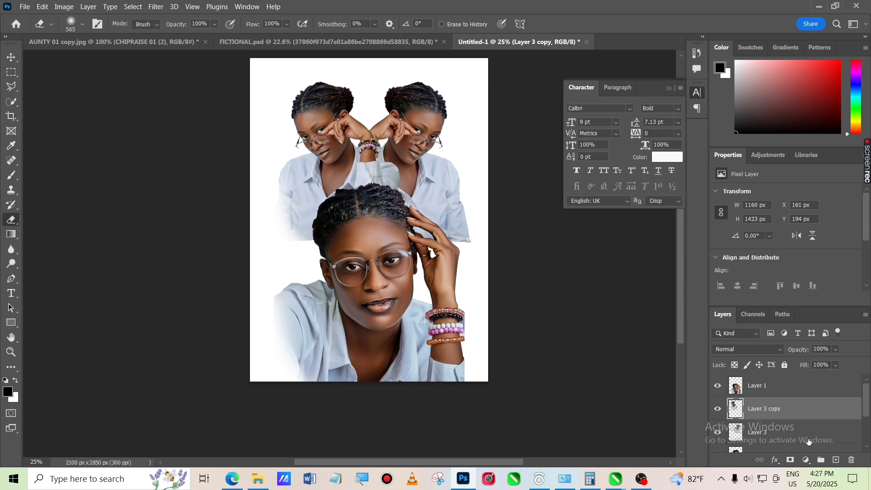
# Select Layer 3, softly erase its lower-right edge, then return to the Move tool and deselect the layers
pyautogui.click(811, 438)
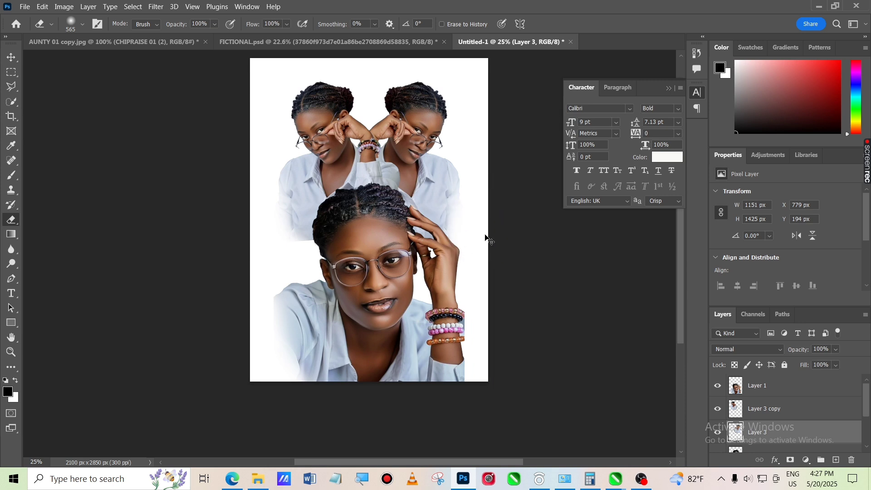
pyautogui.hotkey('ctrl', 'z')
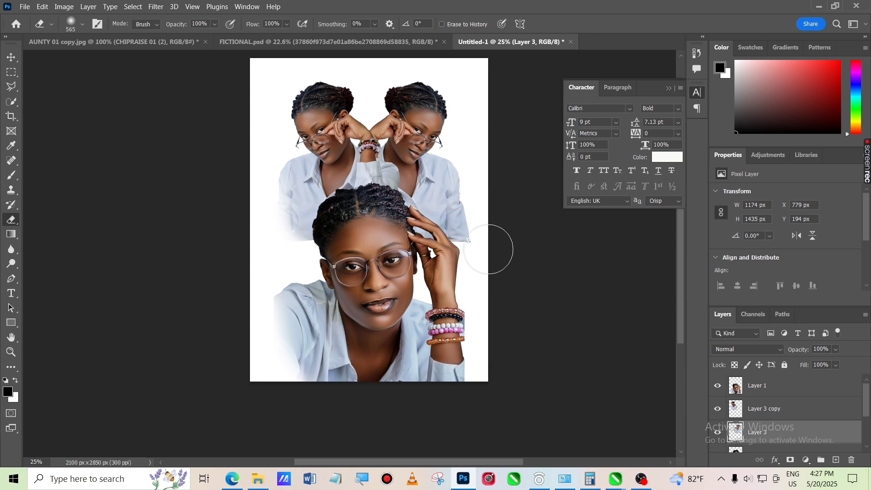
pyautogui.moveTo(488, 249)
pyautogui.mouseDown()
pyautogui.moveTo(470, 268)
pyautogui.moveTo(486, 220)
pyautogui.moveTo(467, 286)
pyautogui.mouseUp()
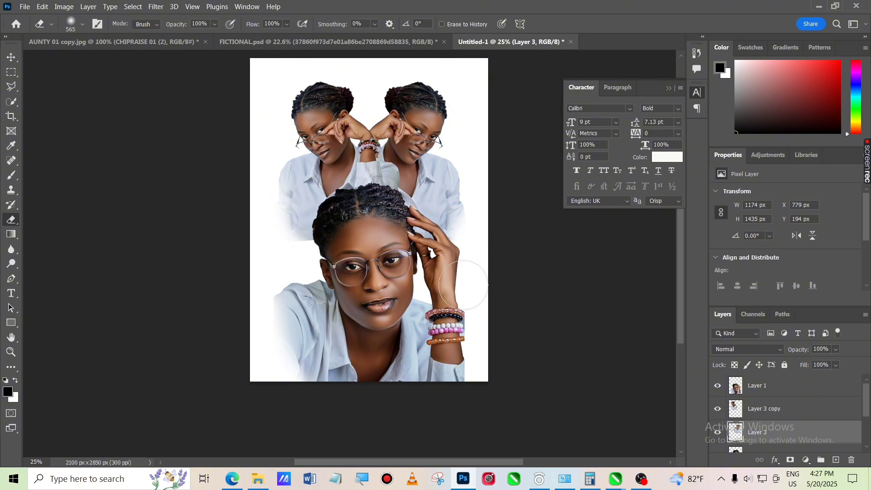
pyautogui.click(11, 57)
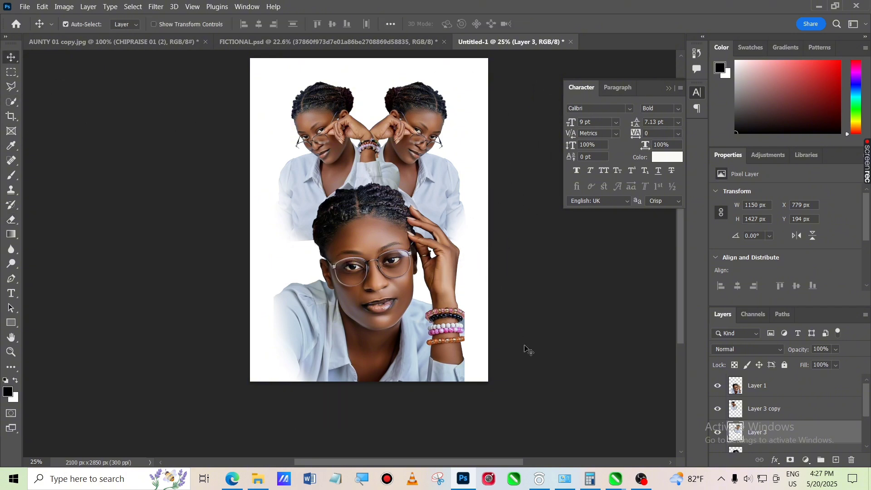
pyautogui.click(614, 407)
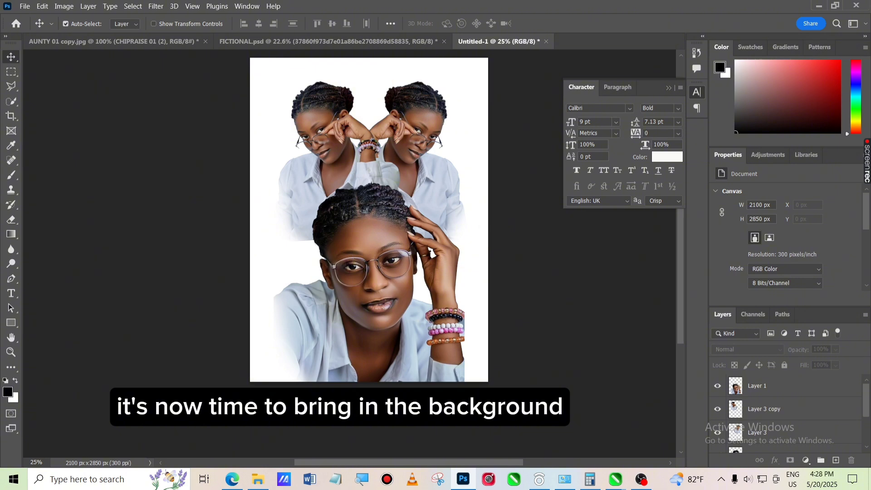
# Drag the pastel cloud background image from the BIRTHDAY FLYER RESOURCES folder onto the canvas and scale it to about 159% to cover it
pyautogui.click(256, 479)
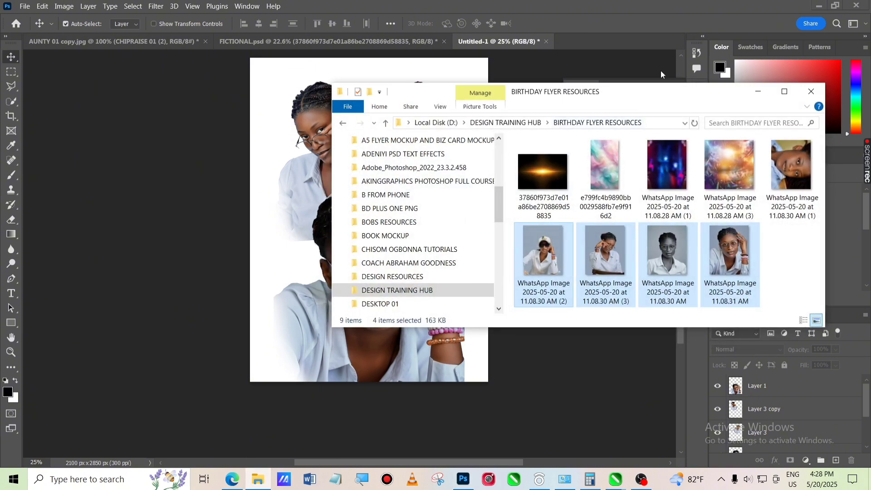
pyautogui.click(608, 175)
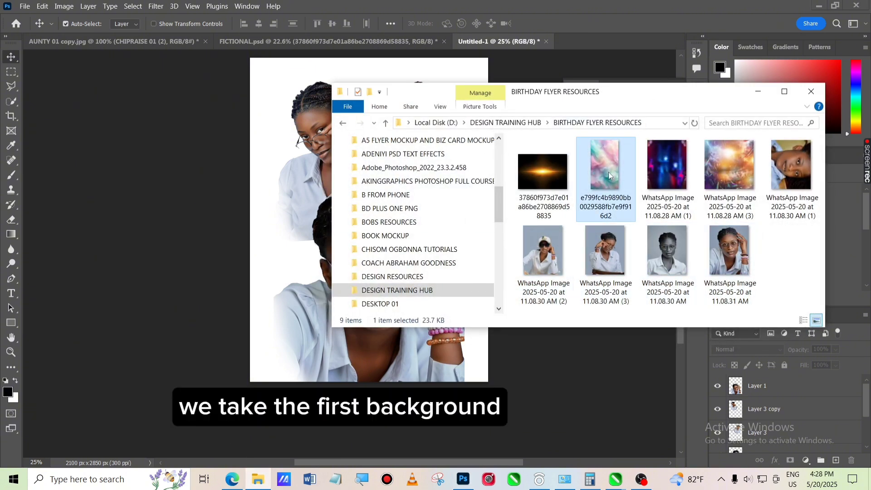
pyautogui.moveTo(608, 173); pyautogui.dragTo(275, 271)
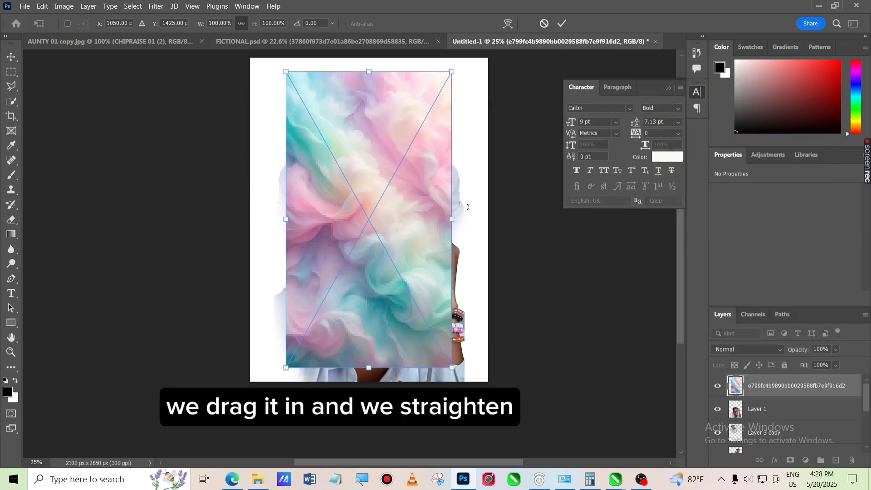
pyautogui.moveTo(456, 222); pyautogui.dragTo(501, 222)
pyautogui.moveTo(287, 219); pyautogui.dragTo(240, 221)
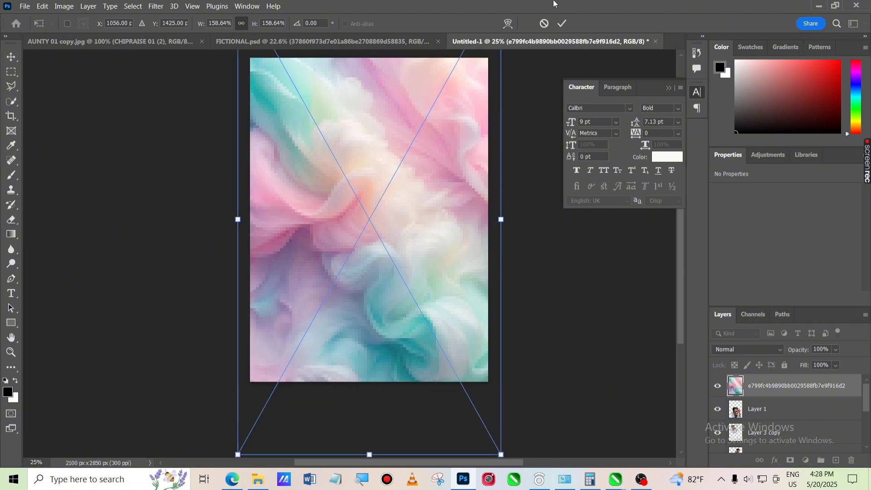
pyautogui.click(562, 23)
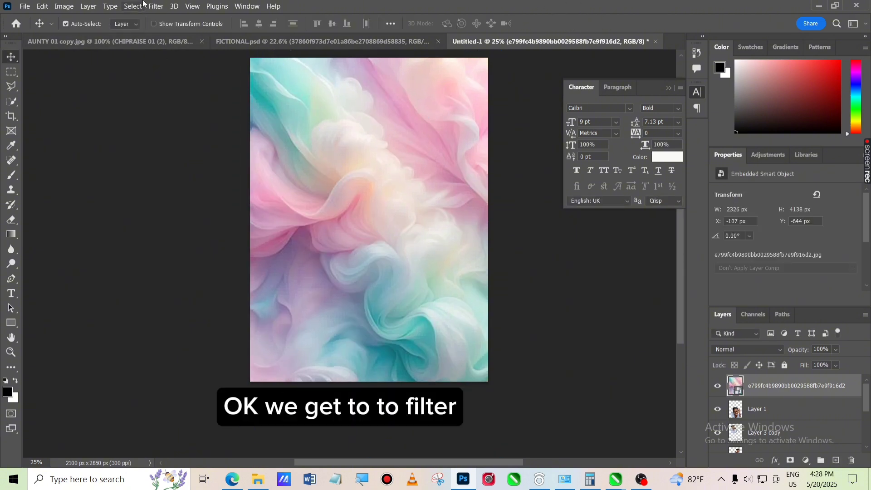
# Apply a Gaussian Blur with a radius of 87 pixels to the pastel background image
pyautogui.click(157, 6)
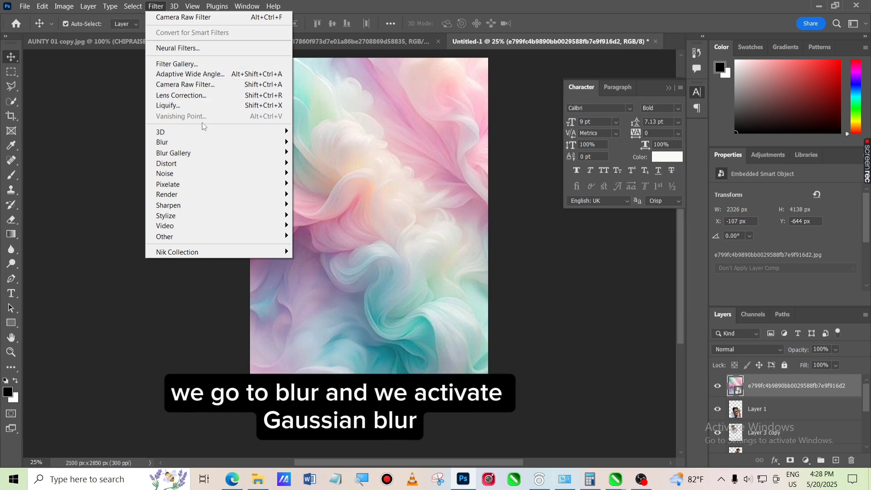
pyautogui.moveTo(232, 147)
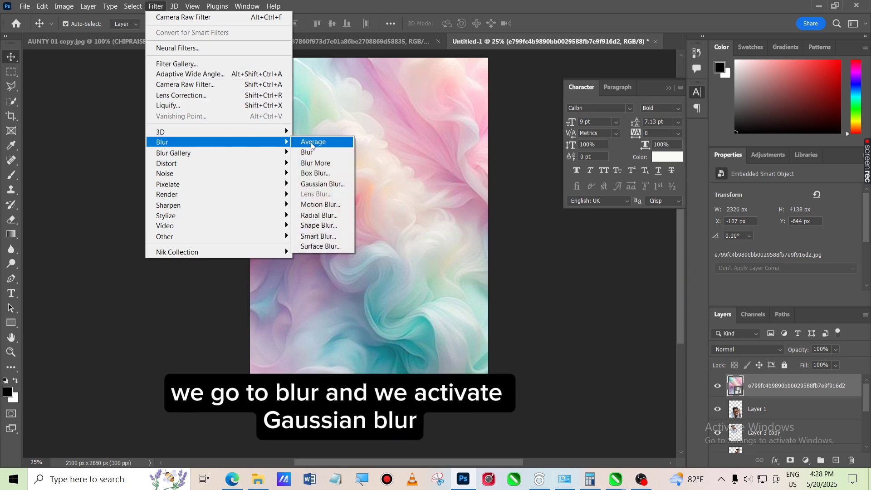
pyautogui.click(337, 185)
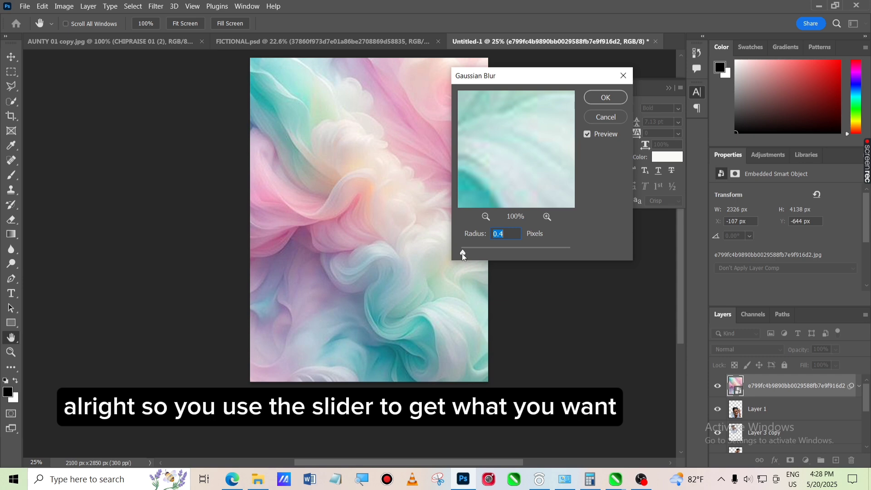
pyautogui.moveTo(463, 253); pyautogui.dragTo(481, 253)
pyautogui.moveTo(501, 249); pyautogui.dragTo(529, 254)
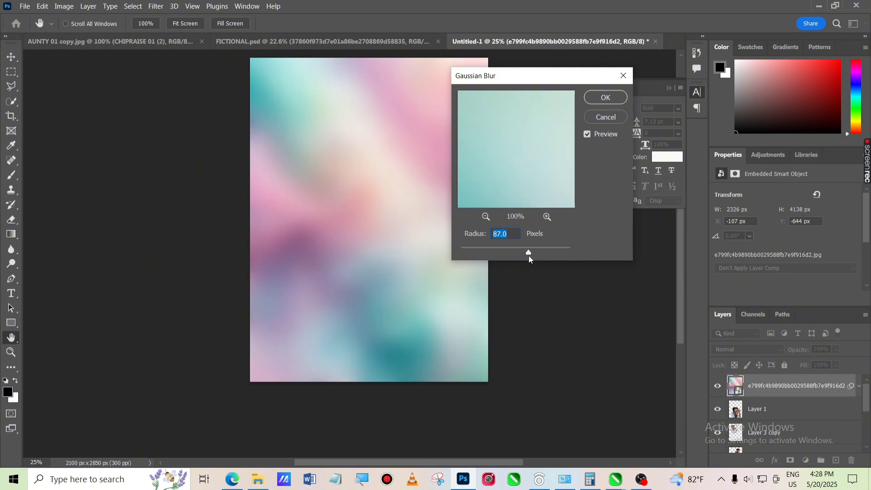
pyautogui.click(600, 97)
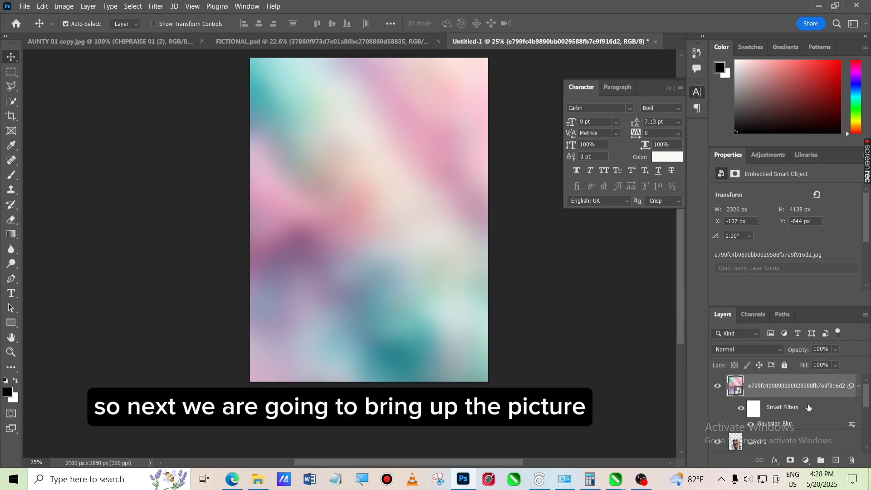
# Select Layer 3, Layer 3 copy and Layer 1 and move them above the blurred background in the layer stack
pyautogui.scroll(-3, 809, 407)
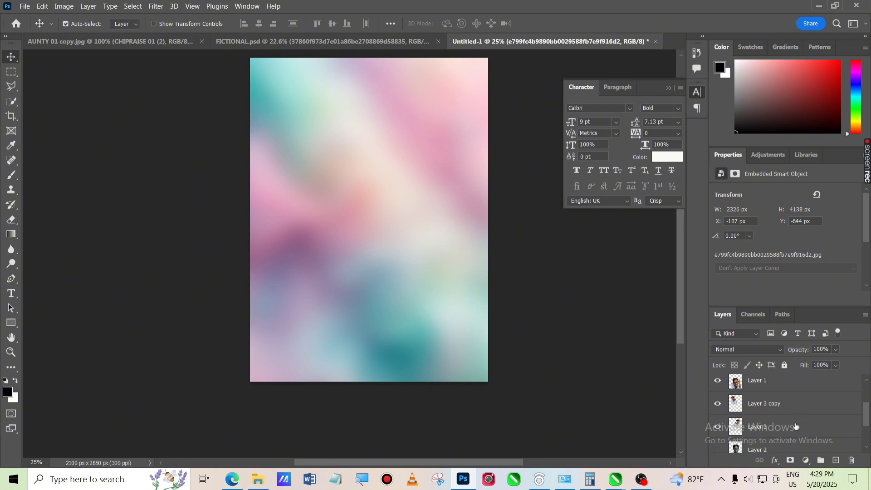
pyautogui.click(782, 430)
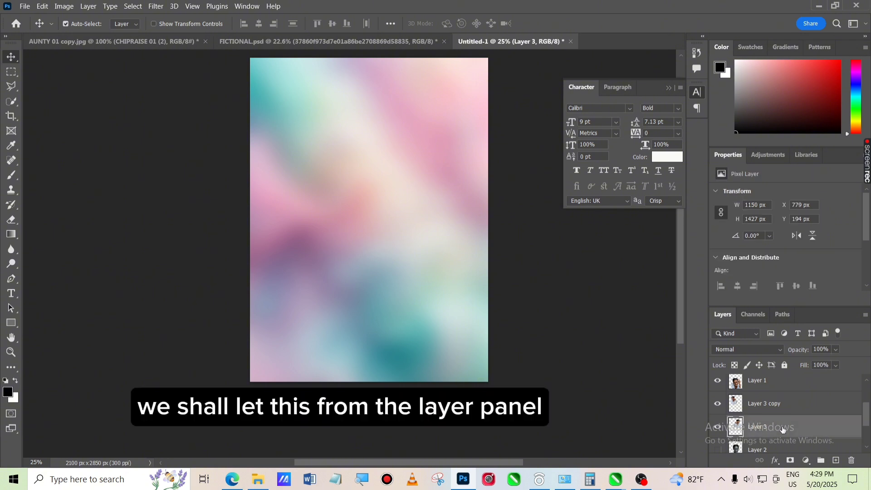
pyautogui.keyDown('shift'); pyautogui.click(789, 402); pyautogui.keyUp('shift')
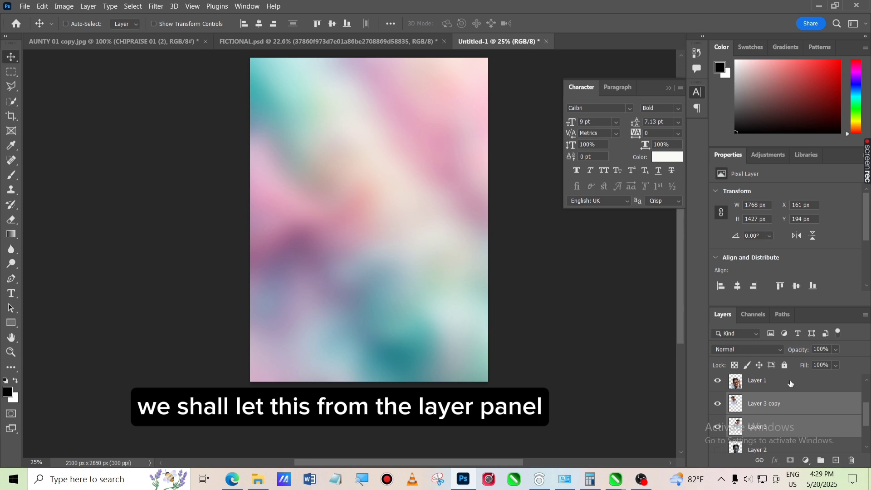
pyautogui.keyDown('shift'); pyautogui.click(790, 382); pyautogui.keyUp('shift')
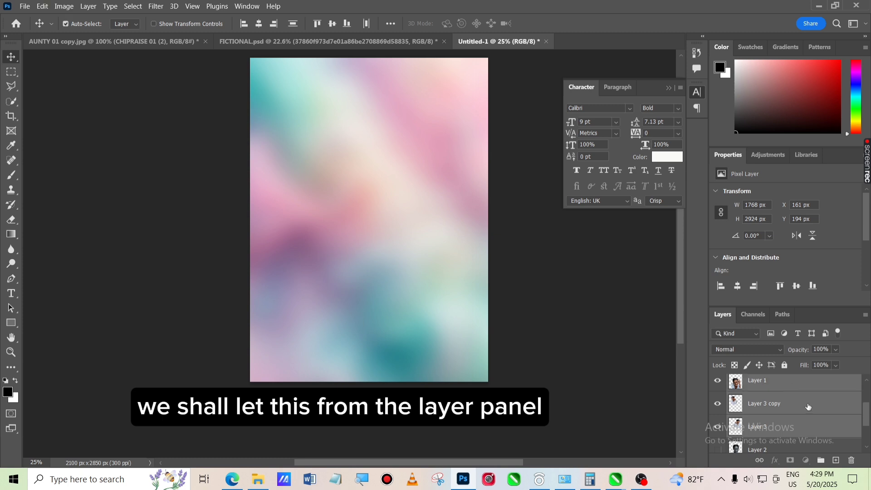
pyautogui.moveTo(809, 407); pyautogui.dragTo(785, 380)
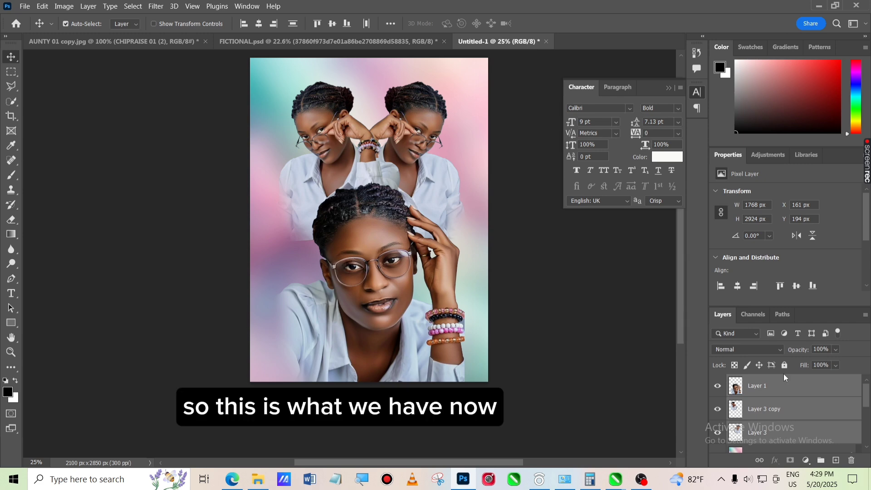
# Set the blend mode of the placed WhatsApp image layer to Soft Light
pyautogui.click(579, 333)
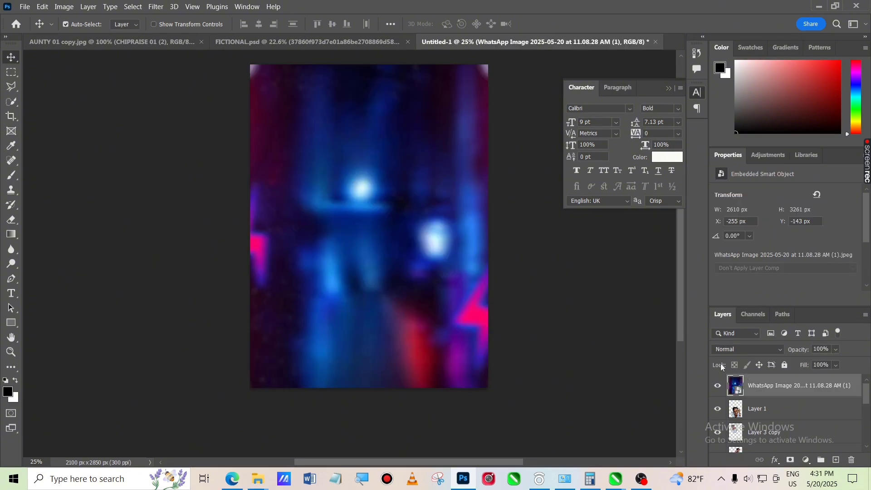
pyautogui.click(728, 348)
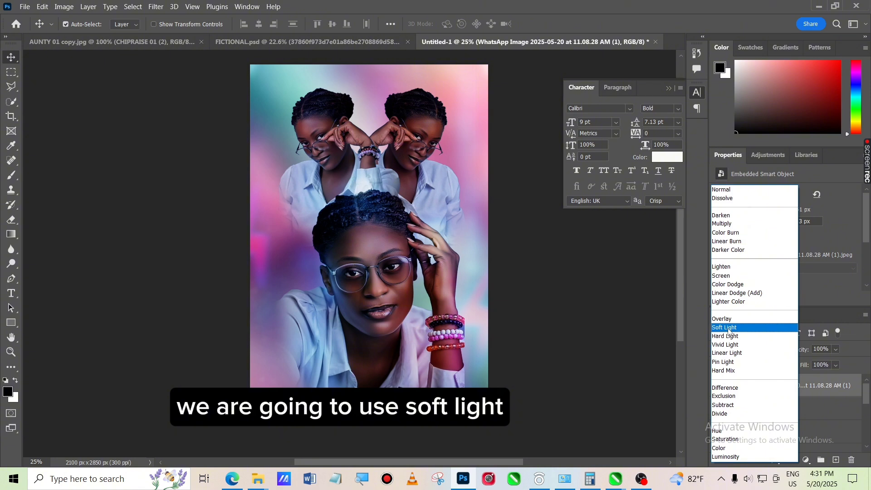
pyautogui.click(727, 328)
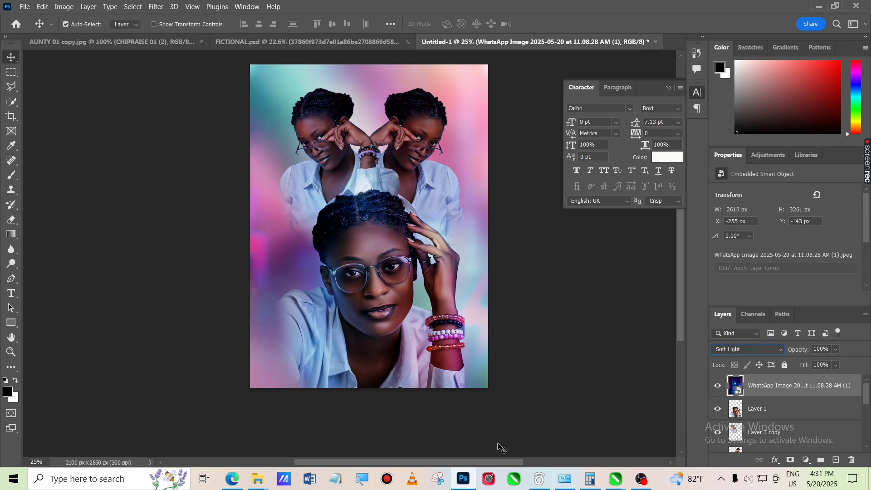
pyautogui.click(558, 390)
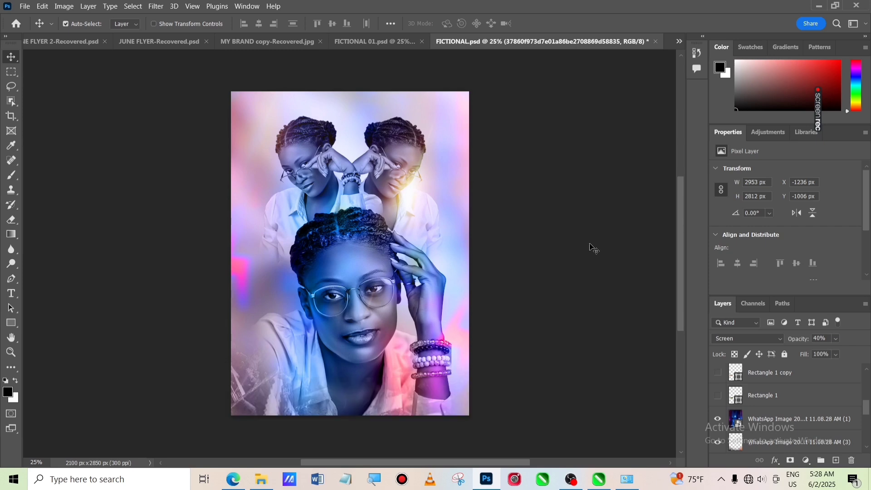
# Turn on visibility of the Rectangle 1 and Rectangle 1 copy layers
pyautogui.click(718, 396)
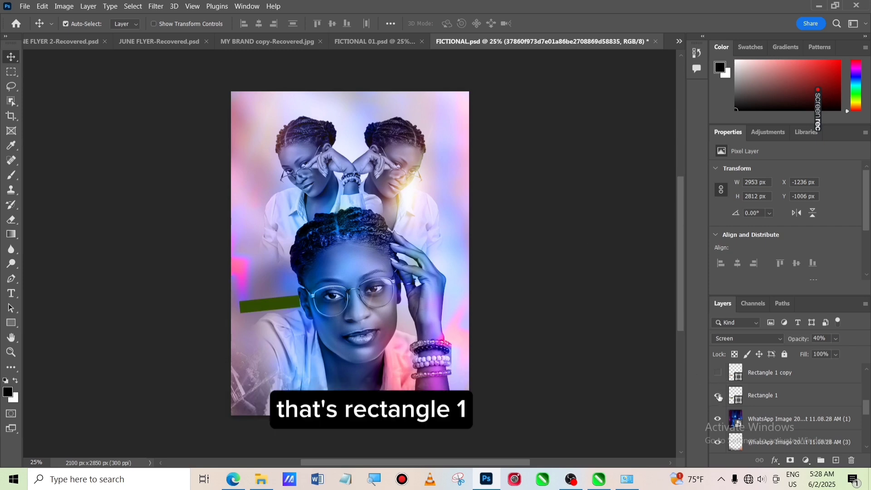
pyautogui.click(717, 373)
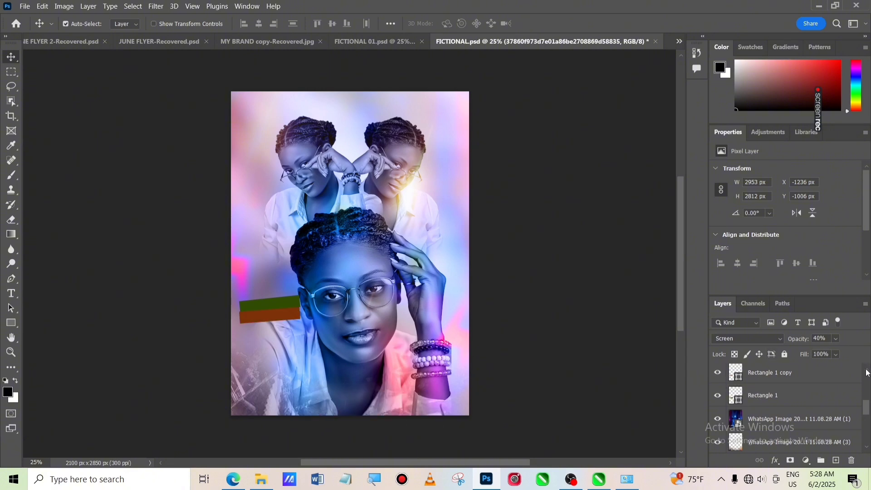
# Turn on visibility of the HAPPY, BIRTHDAY and Ella text layers
pyautogui.scroll(3, 865, 376)
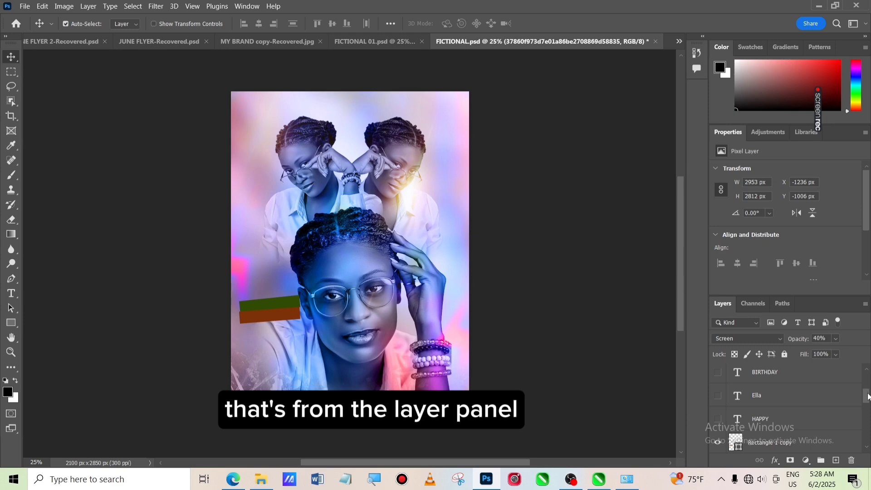
pyautogui.moveTo(867, 397); pyautogui.dragTo(867, 399)
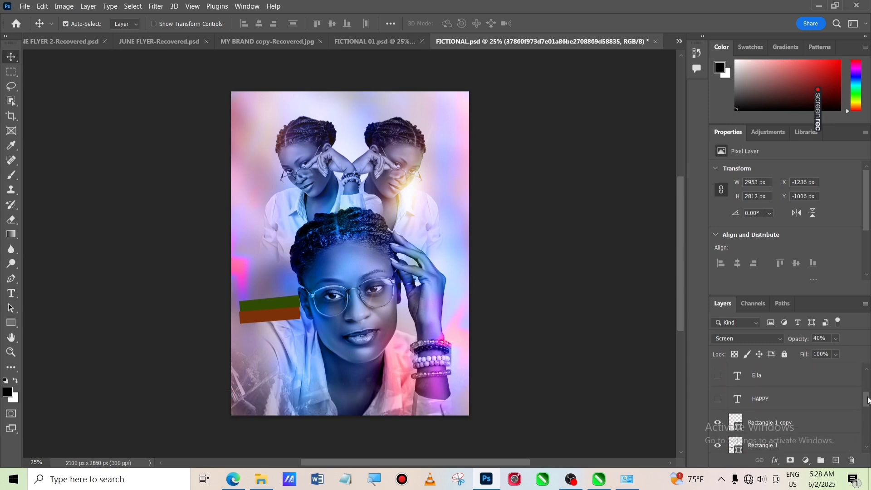
pyautogui.click(717, 402)
pyautogui.moveTo(865, 397); pyautogui.dragTo(865, 393)
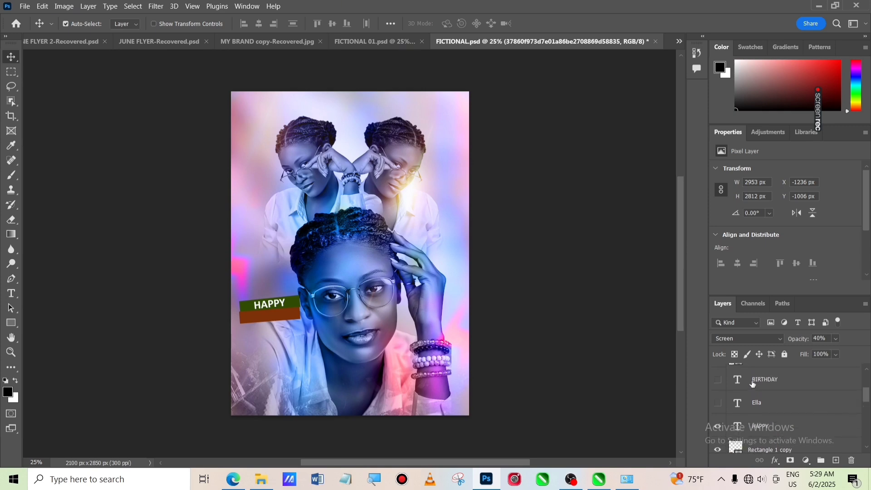
pyautogui.click(718, 380)
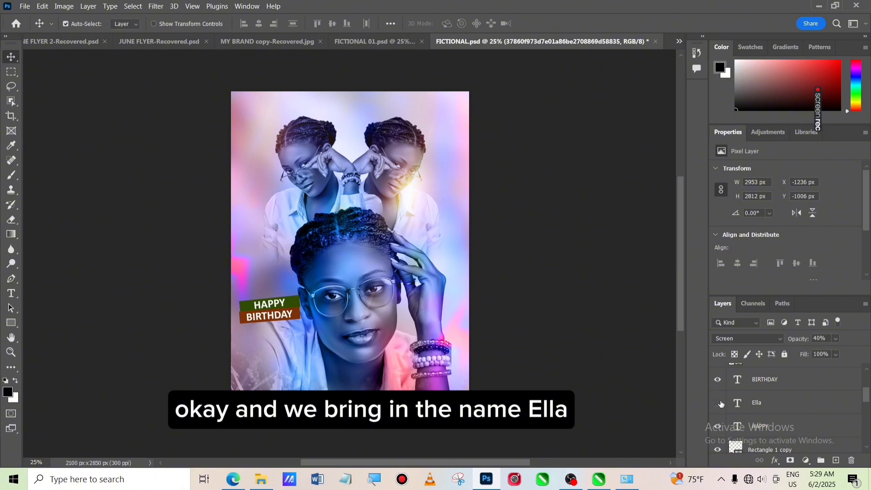
pyautogui.click(718, 403)
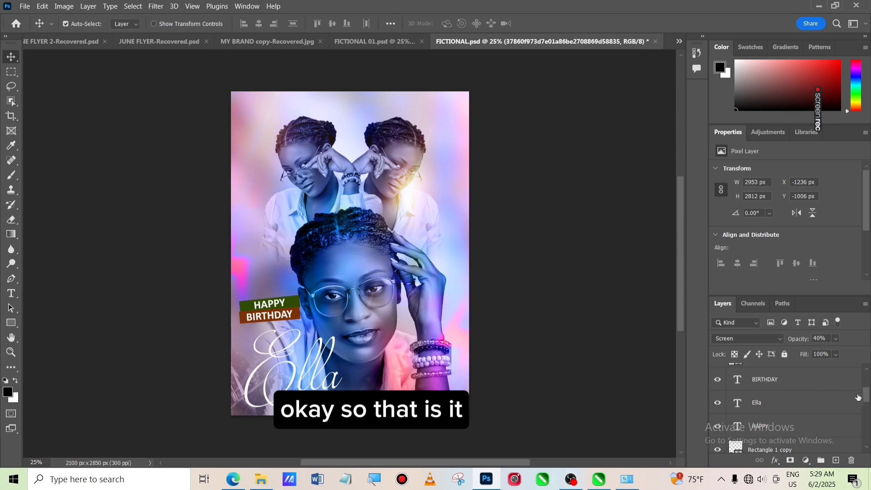
# Turn on visibility of the Rectangle 2 layer and the MAY 20 text layer
pyautogui.moveTo(867, 399); pyautogui.dragTo(868, 389)
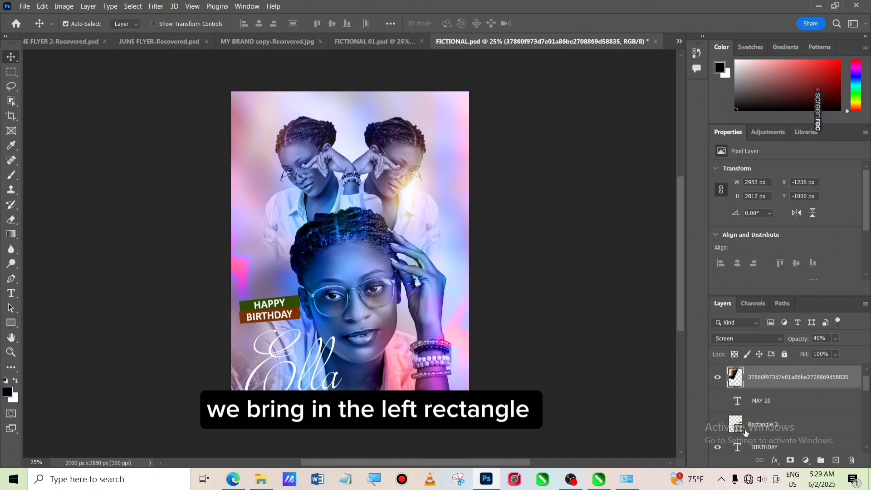
pyautogui.click(717, 424)
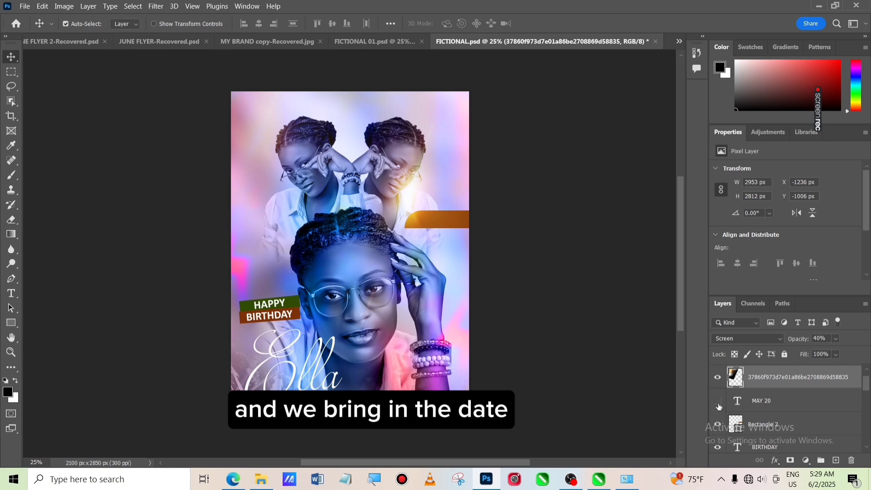
pyautogui.click(718, 405)
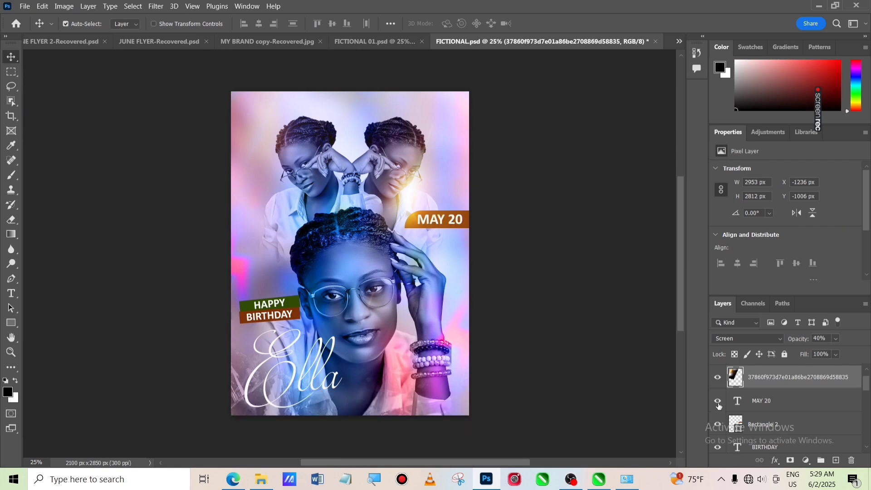